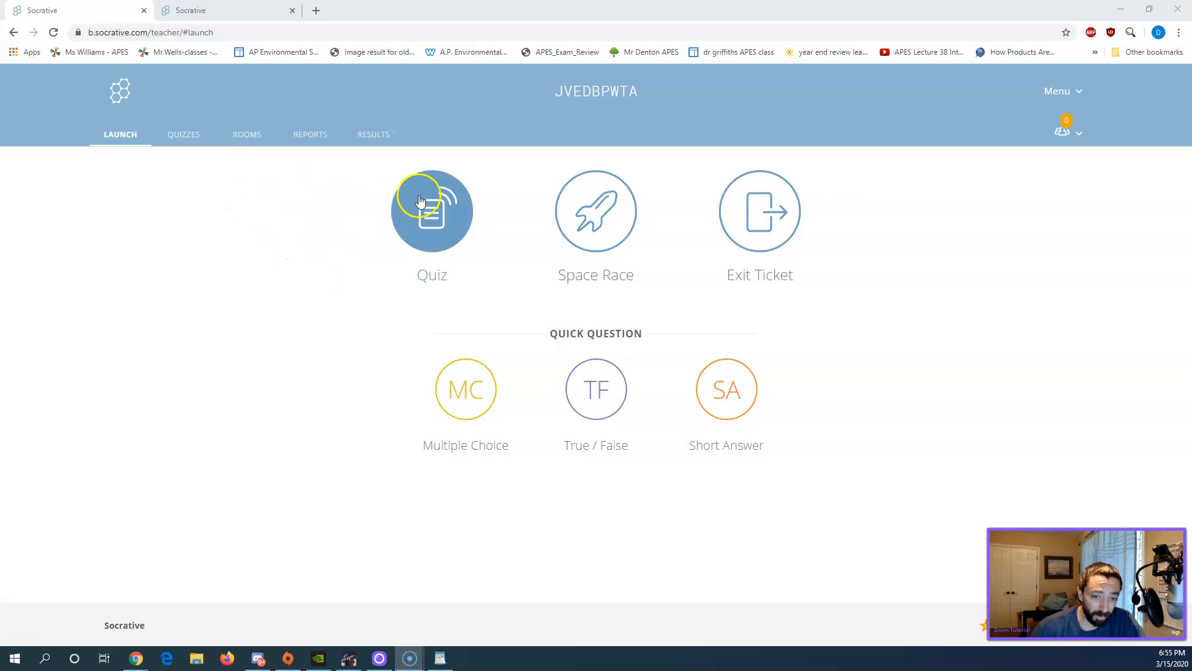
Set up a quiz launch and choose the Kinetic Energy Quiz as the quiz to deliver
click(188, 144)
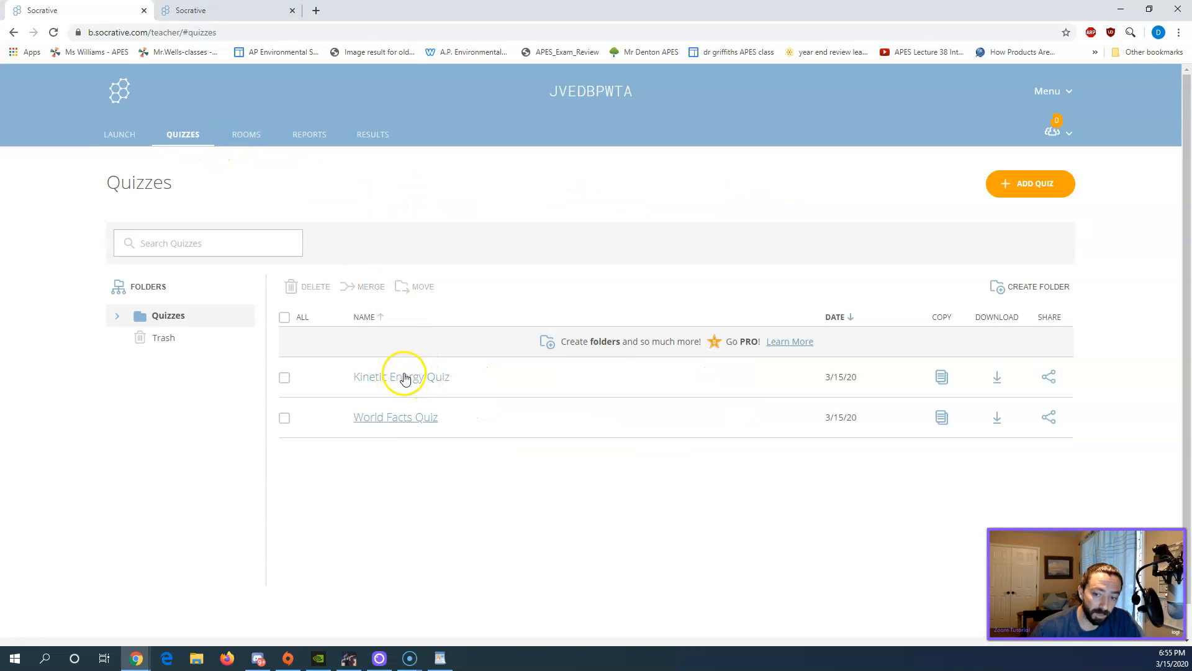
click(126, 140)
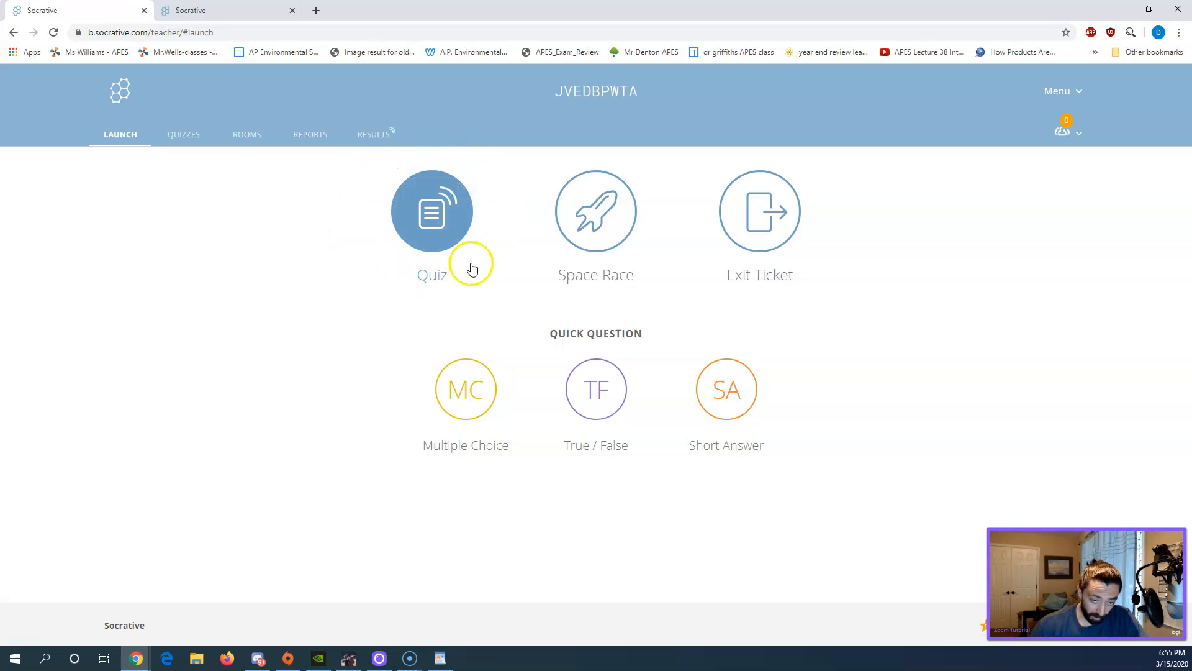
click(441, 217)
click(504, 204)
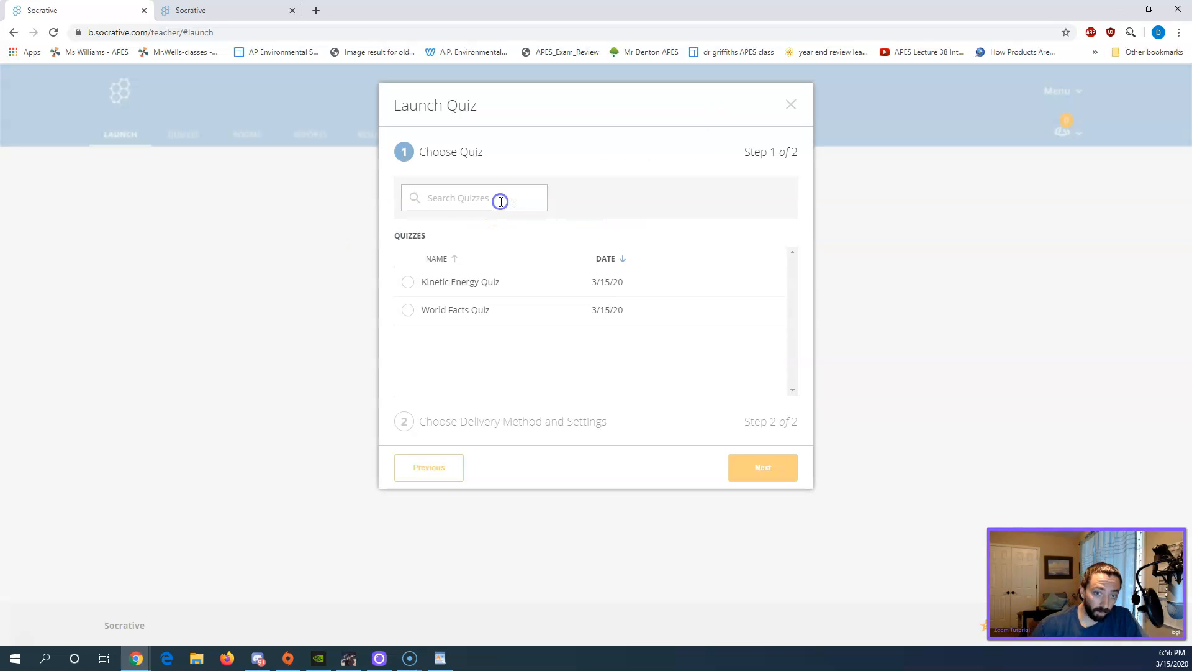
click(461, 283)
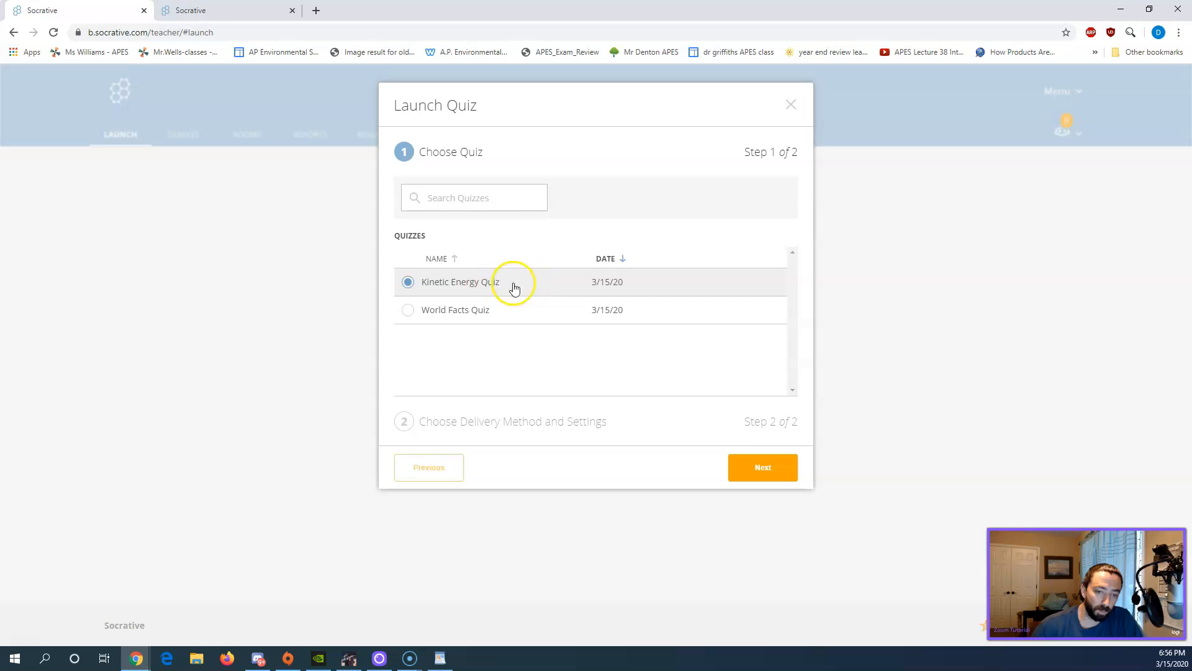
click(755, 471)
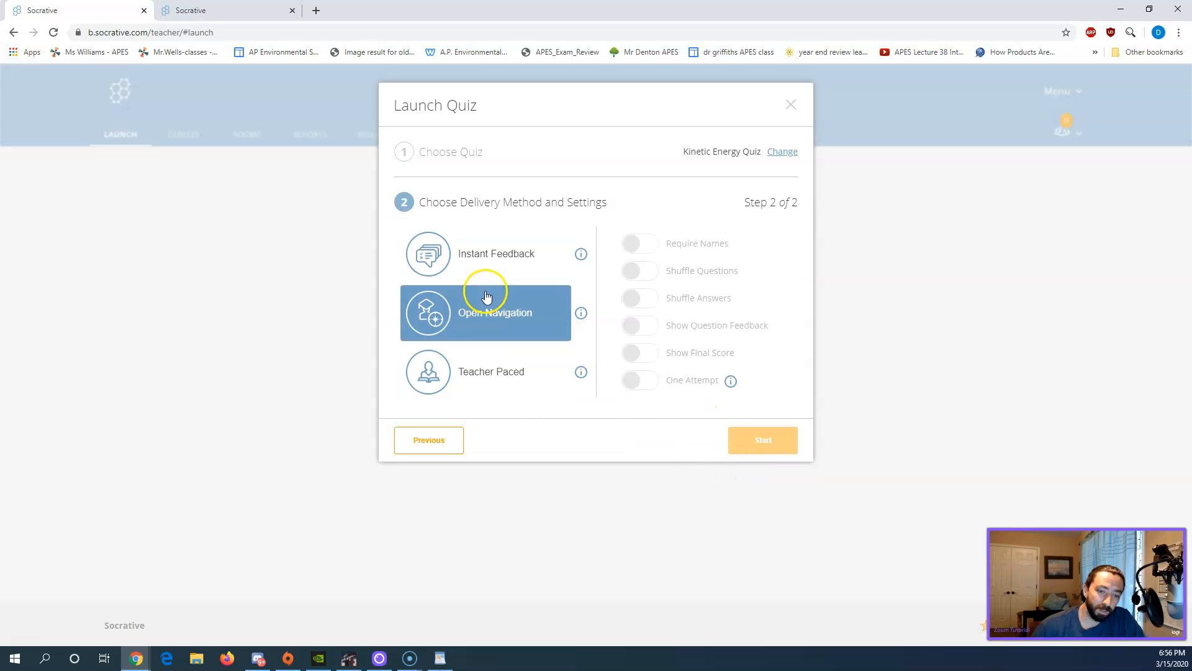
Try Instant Feedback with Show Question Feedback off, and settle on Open Navigation as the delivery method
click(476, 259)
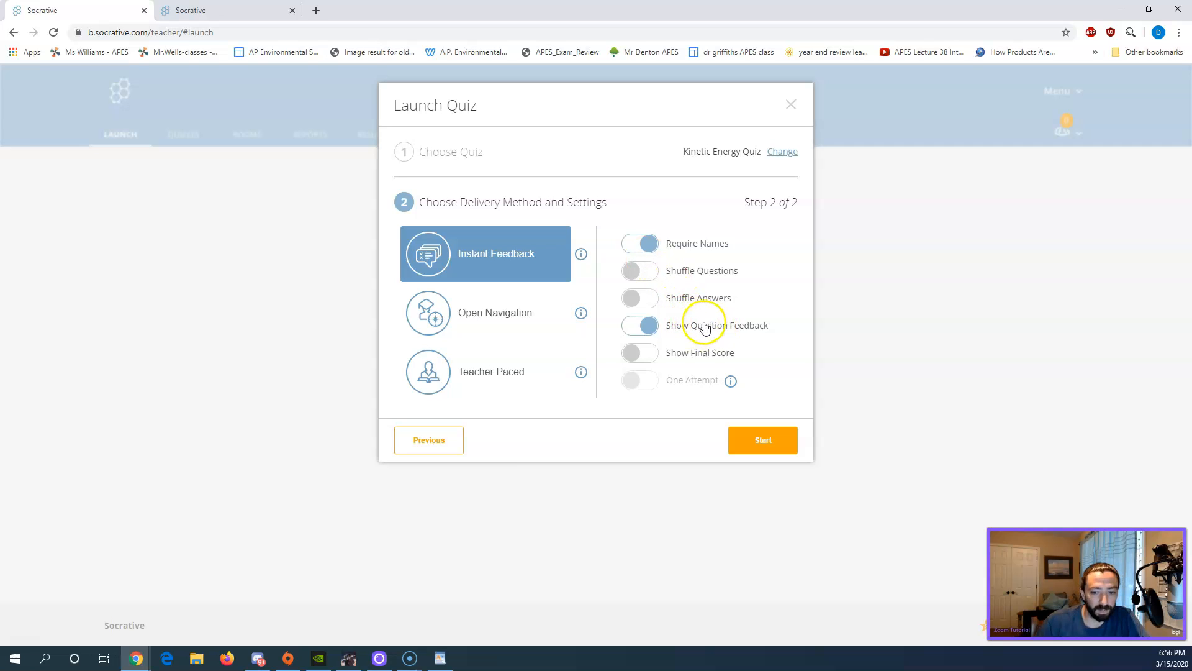
click(657, 334)
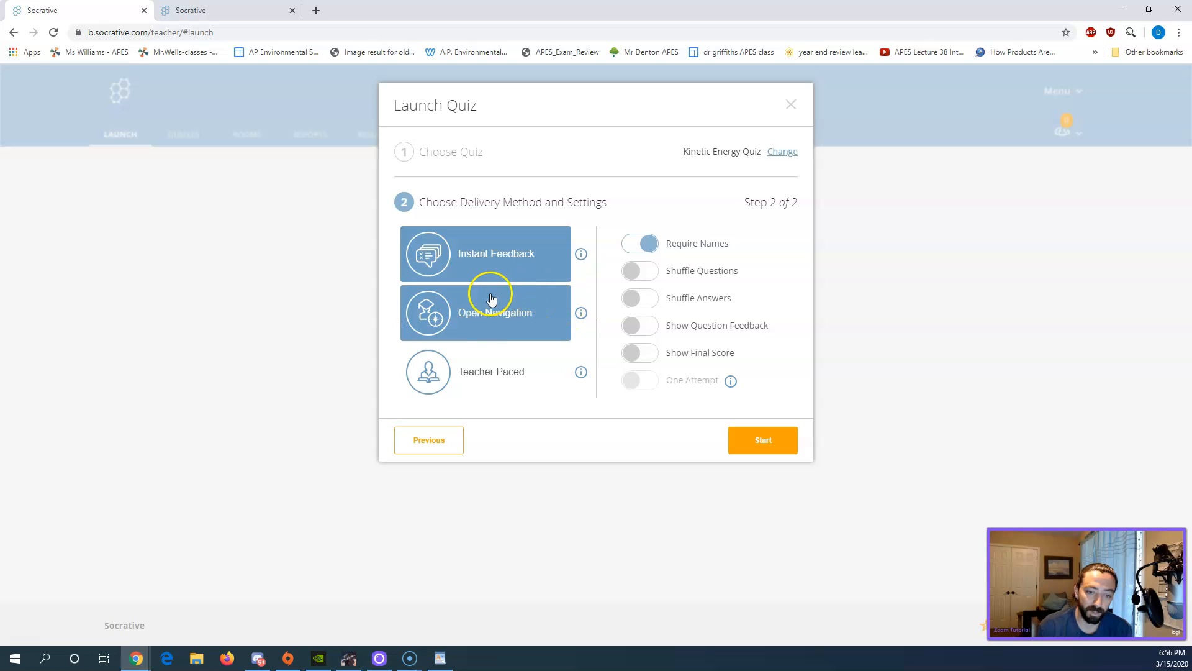
click(470, 309)
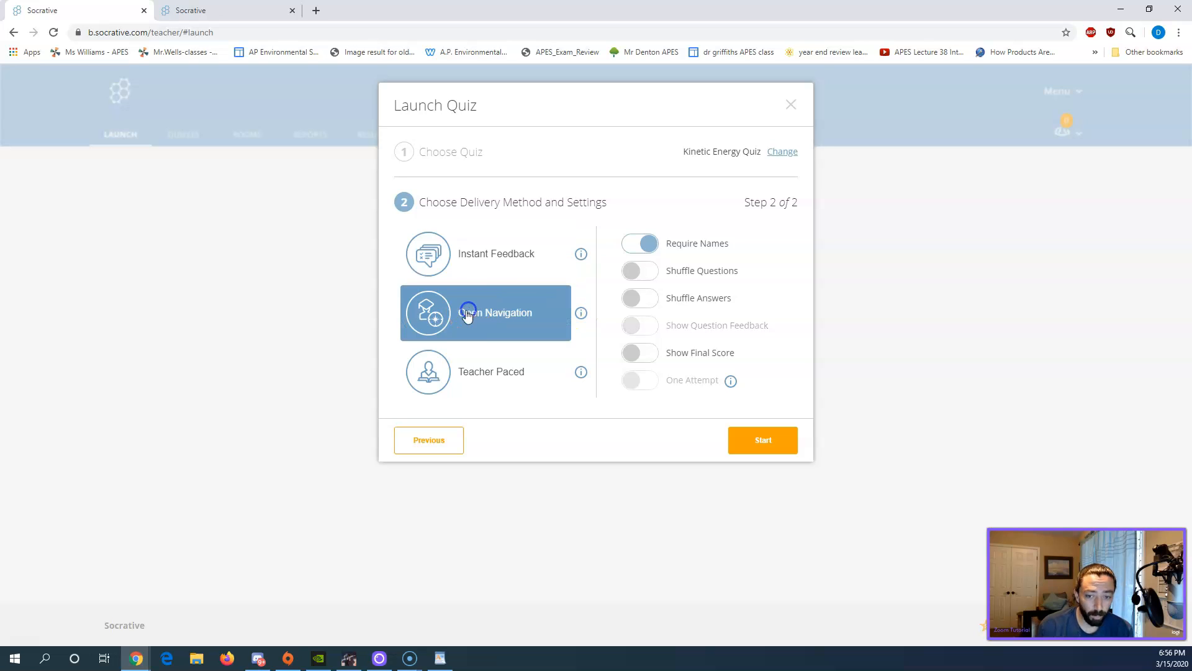
click(503, 309)
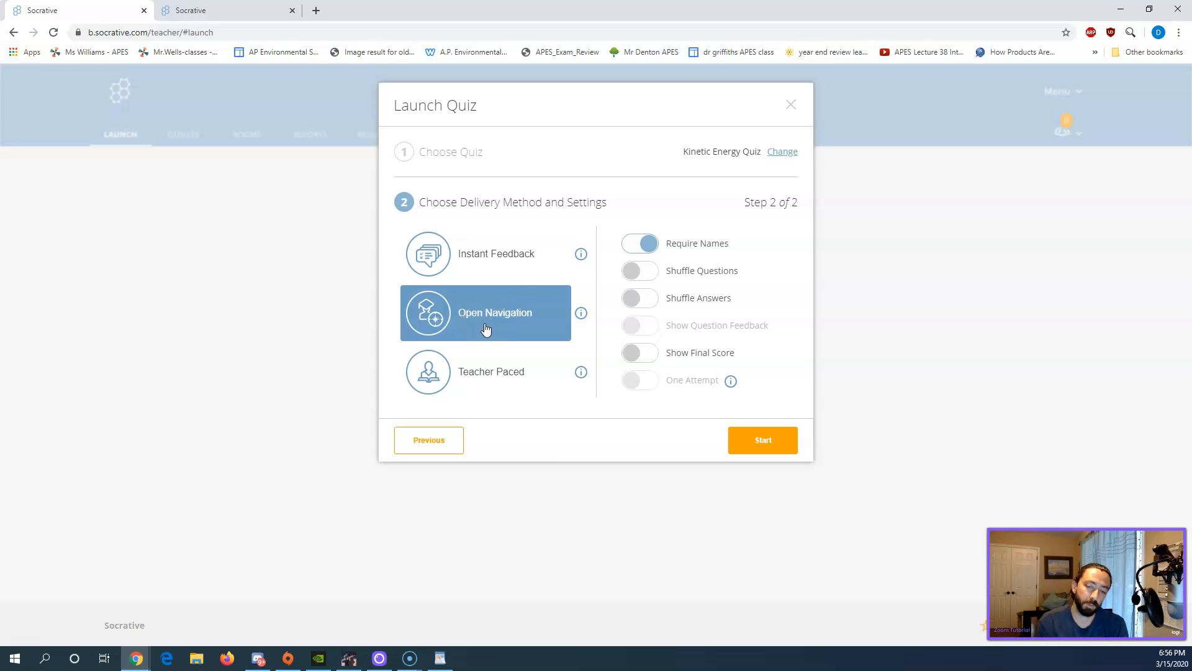
click(465, 372)
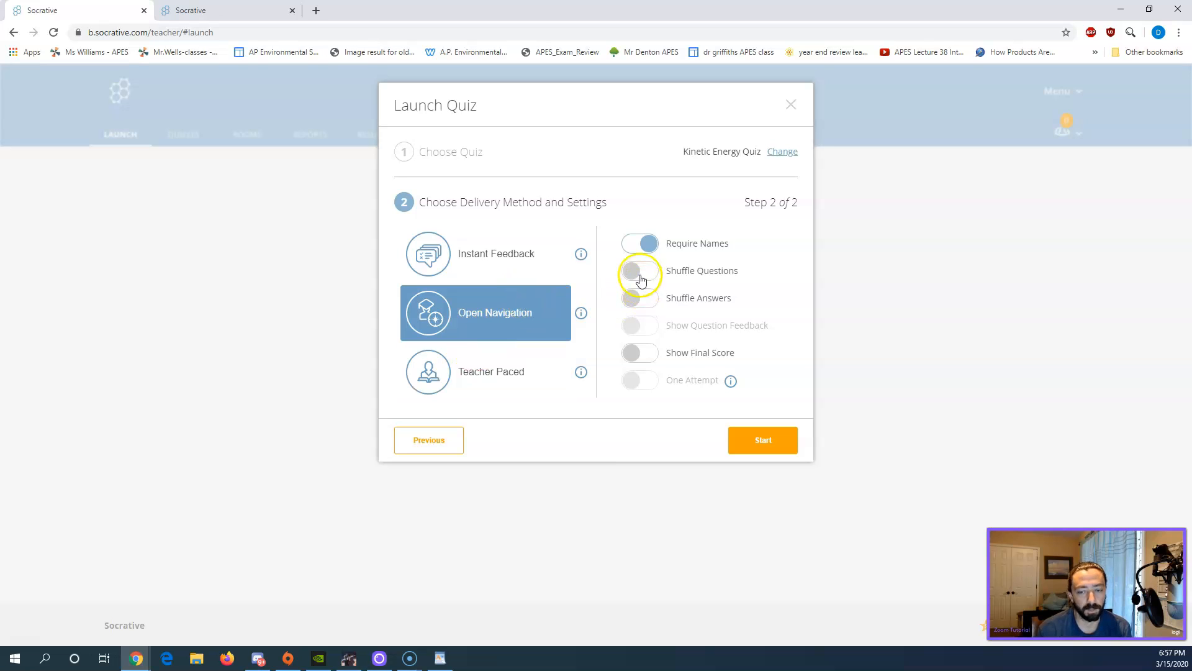
Turn on Shuffle Questions, Shuffle Answers and Show Final Score, and start the quiz
click(633, 272)
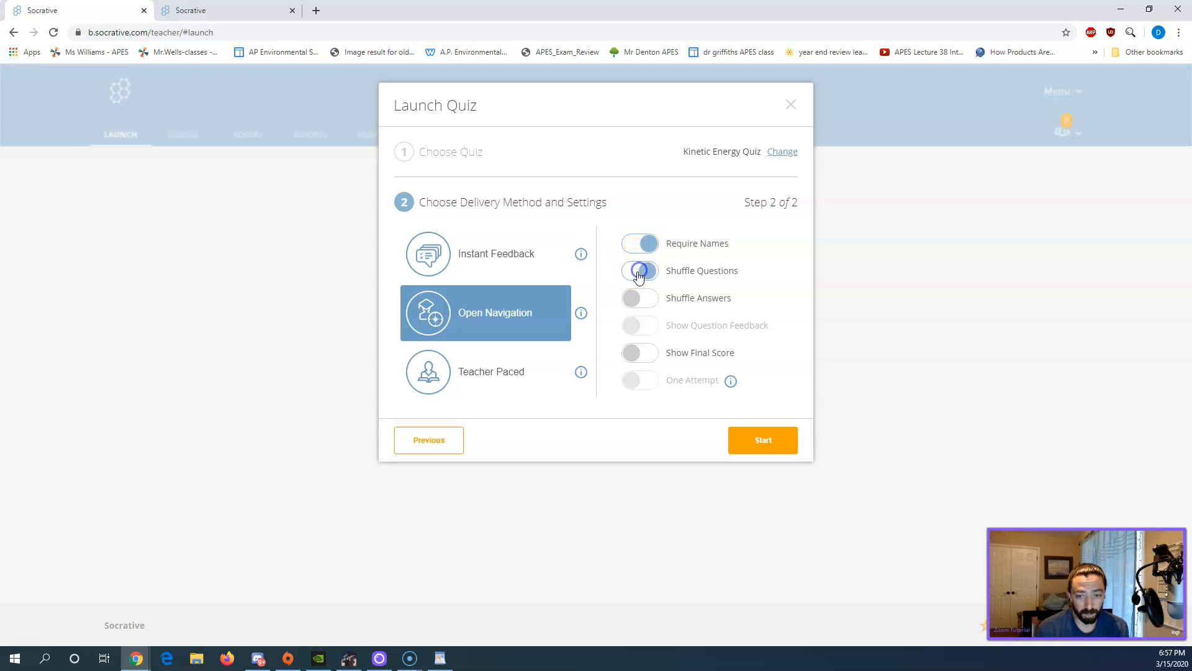
click(637, 302)
click(649, 354)
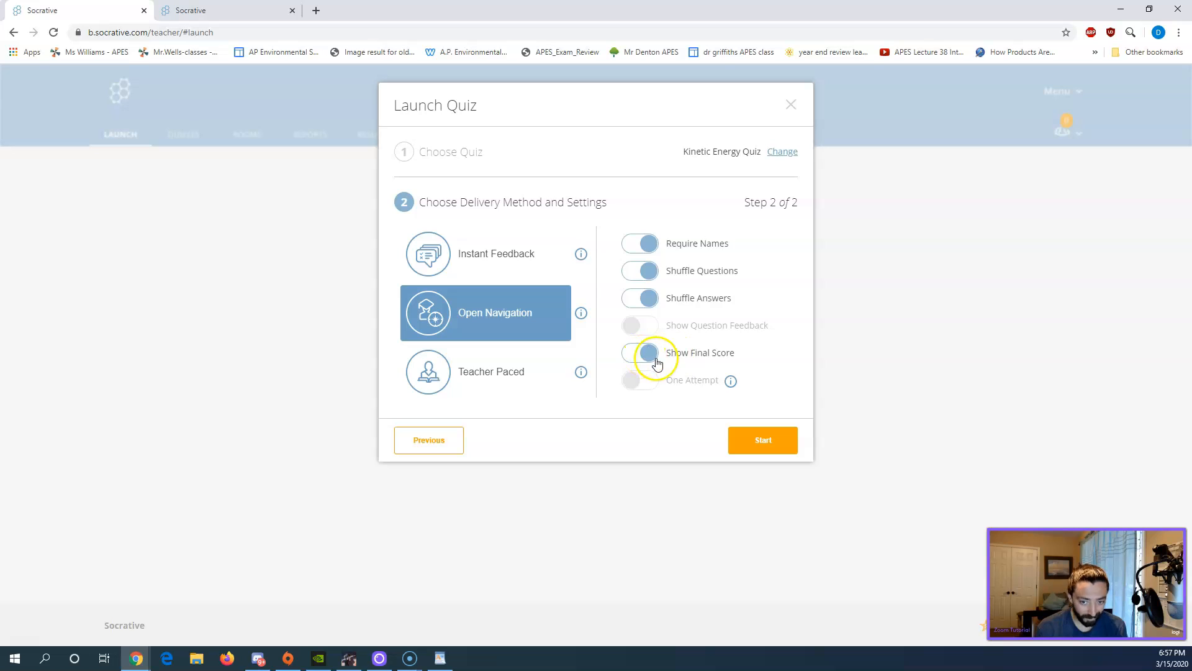
click(750, 444)
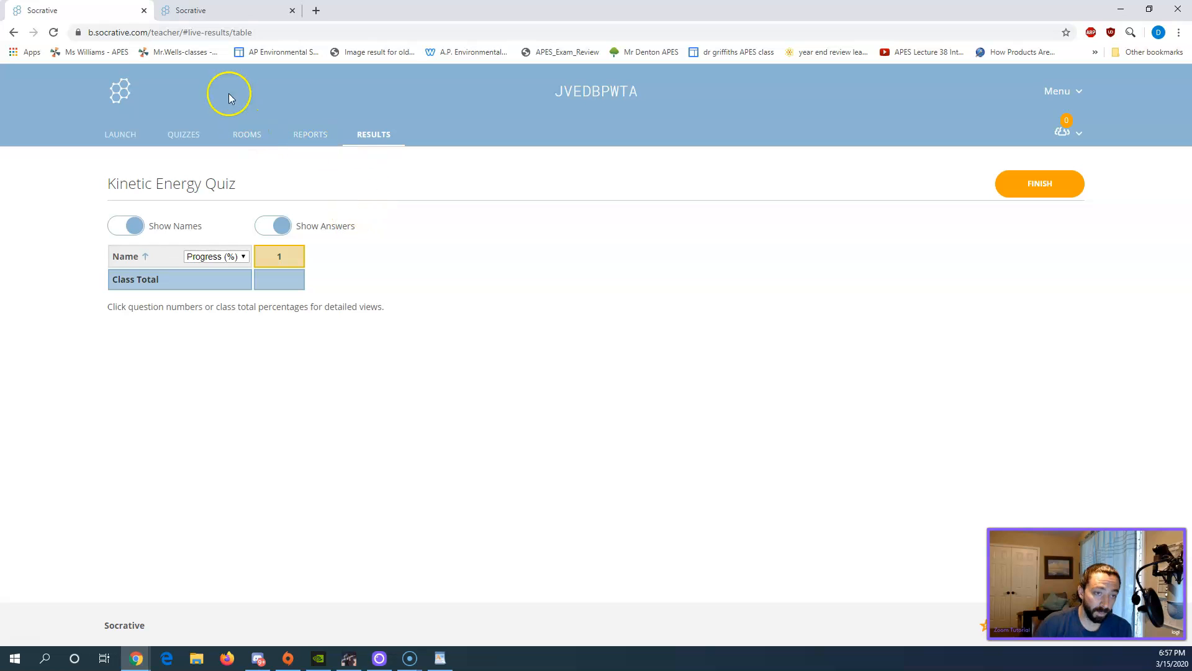
Switch to the student login page and join the room by pasting the room name shown on the teacher page
click(208, 17)
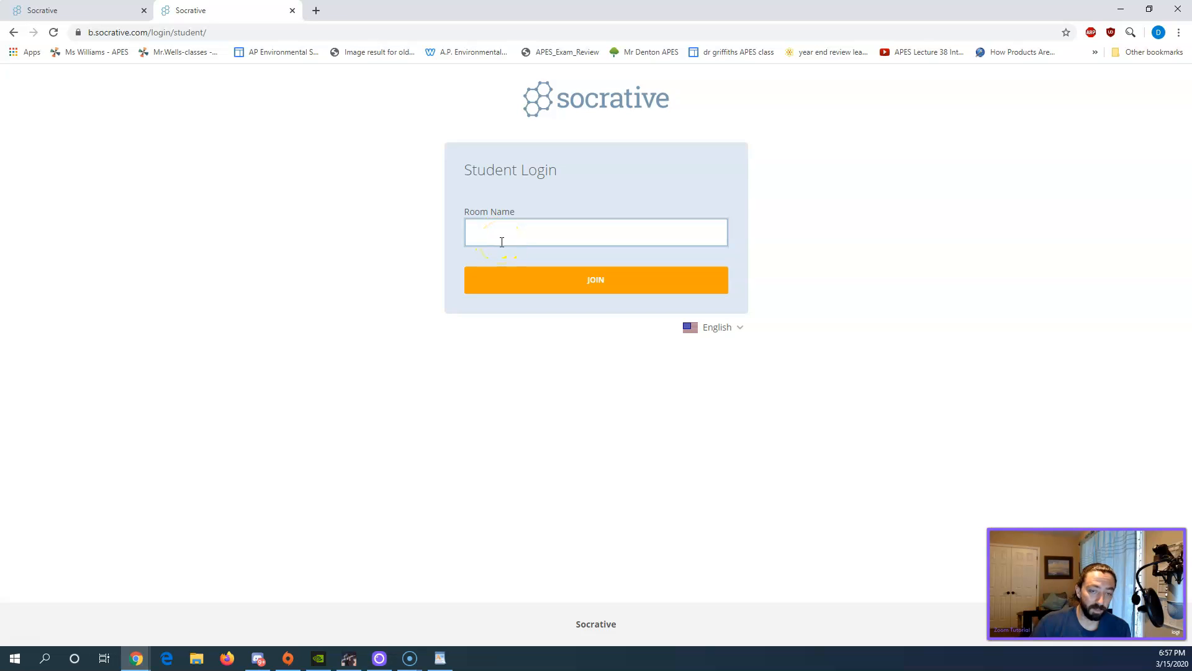
click(90, 11)
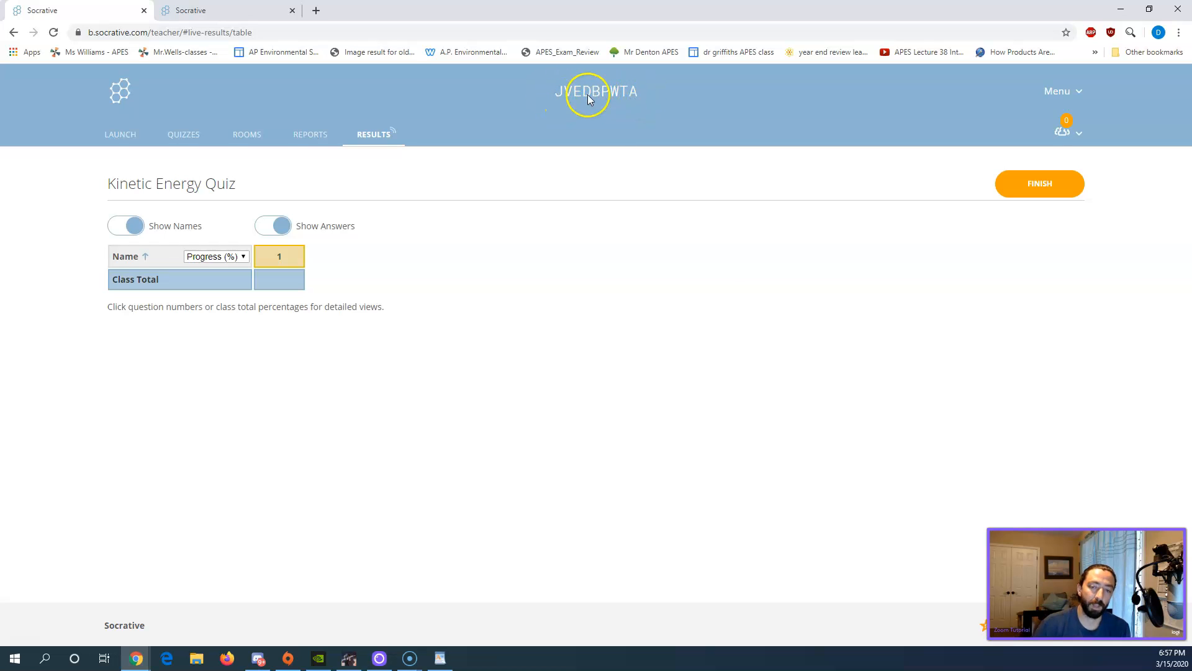
click(229, 10)
click(494, 234)
right_click(495, 235)
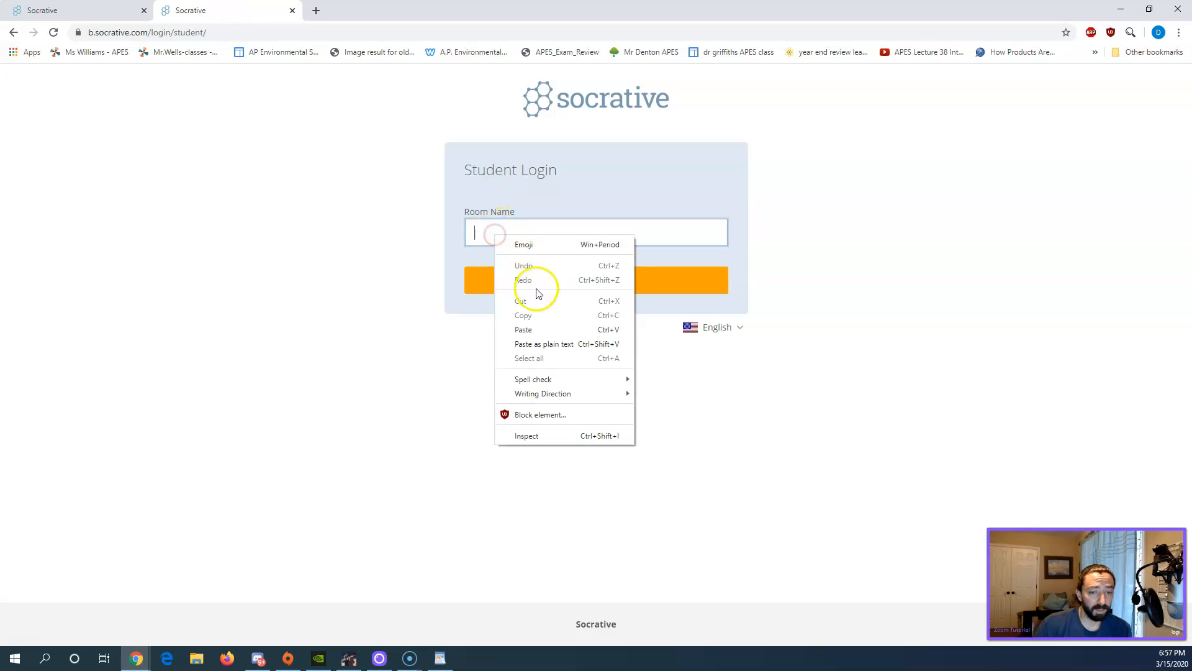
click(527, 327)
click(583, 279)
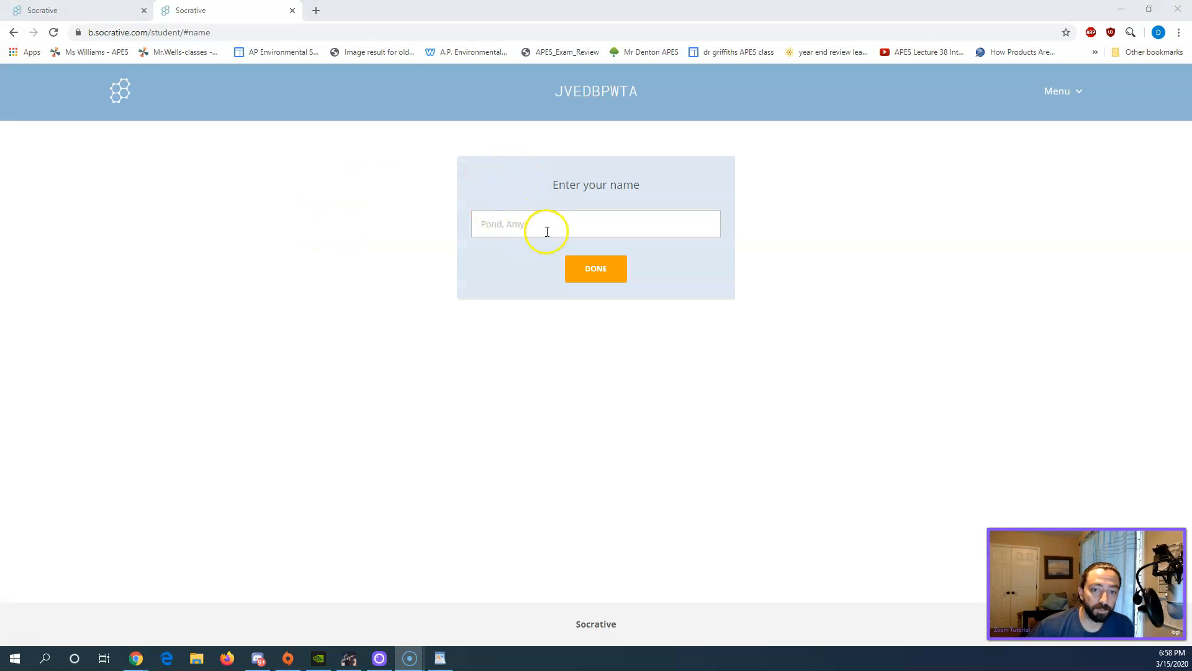
Enter the student's name, last name first, and open the quiz
click(546, 231)
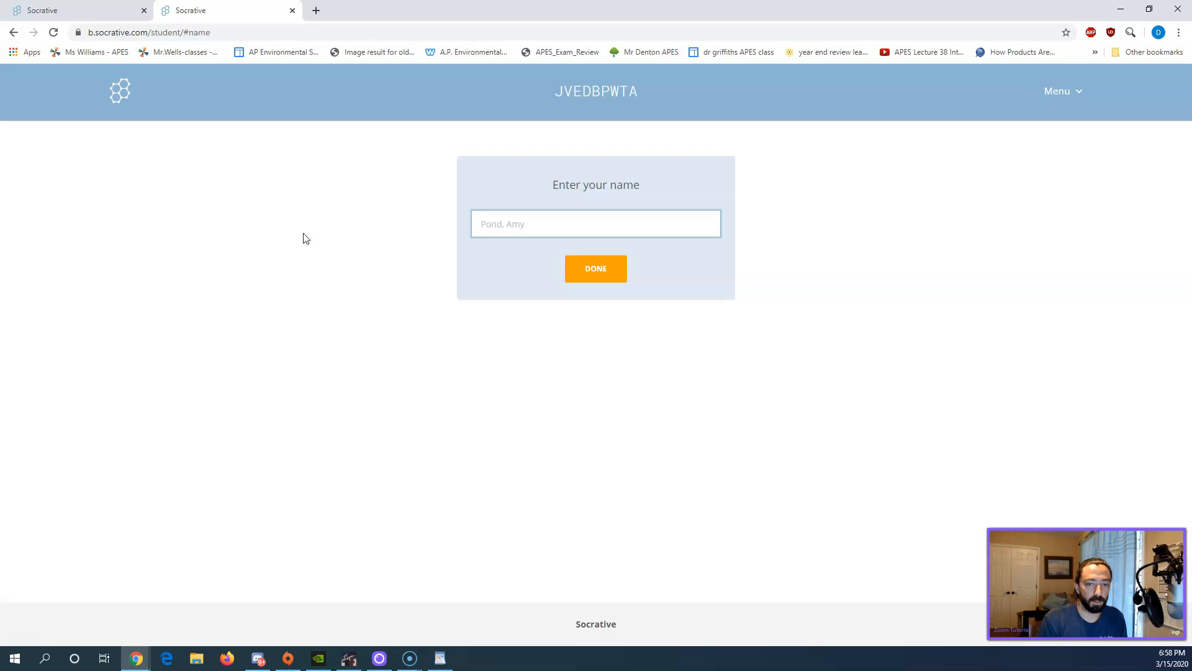
text(Bond, Ja)
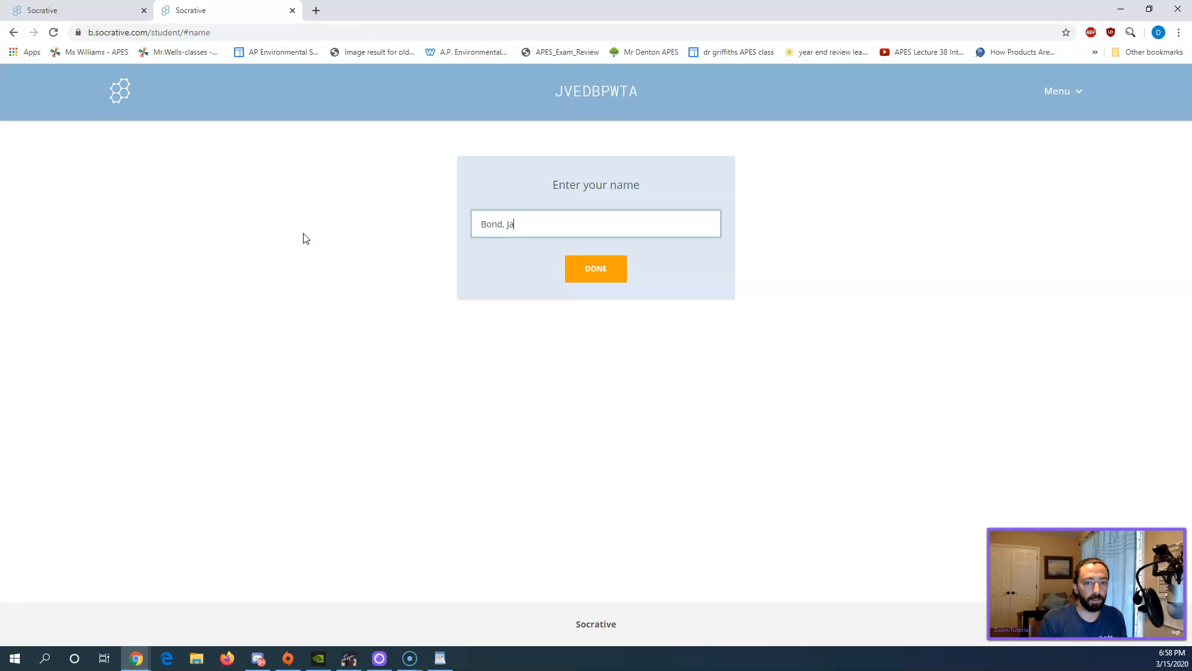
text(mes)
click(596, 265)
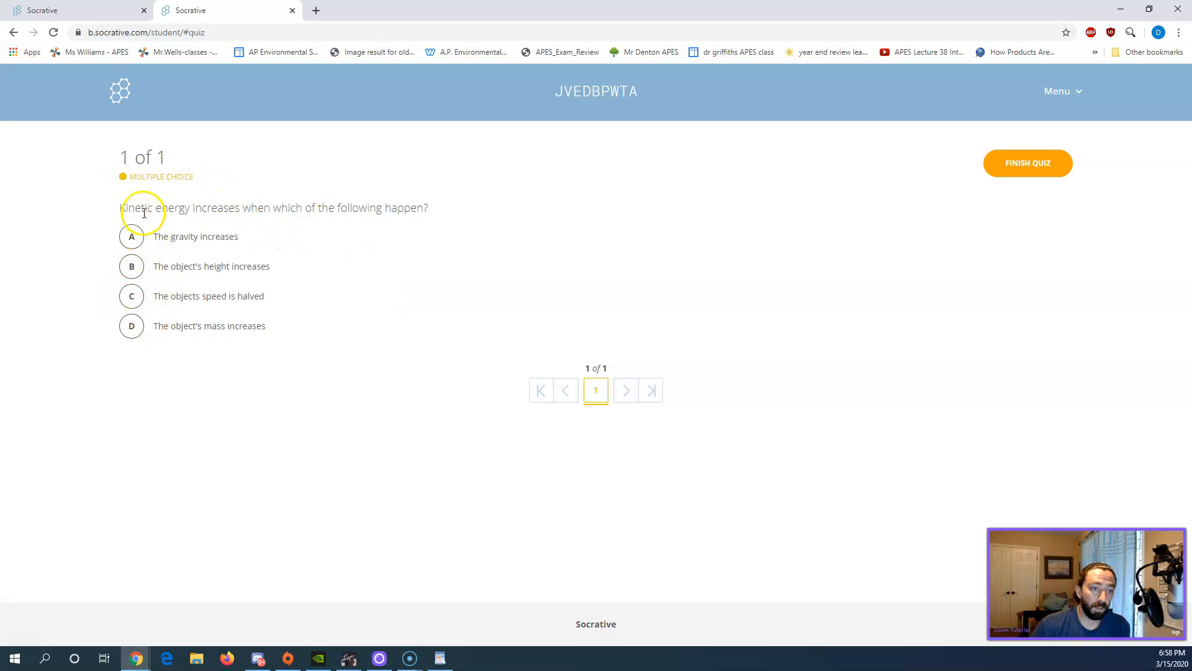
Answer question 1 with C, "The objects speed is halved", finish the quiz and dismiss the score
click(133, 298)
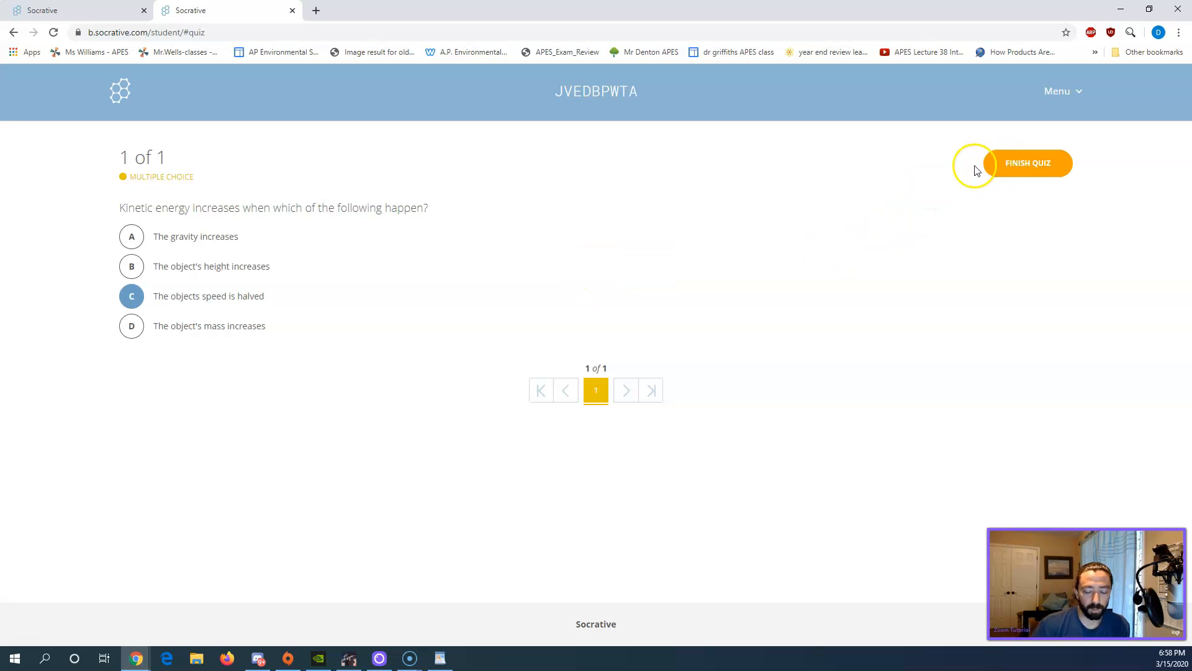
click(1004, 168)
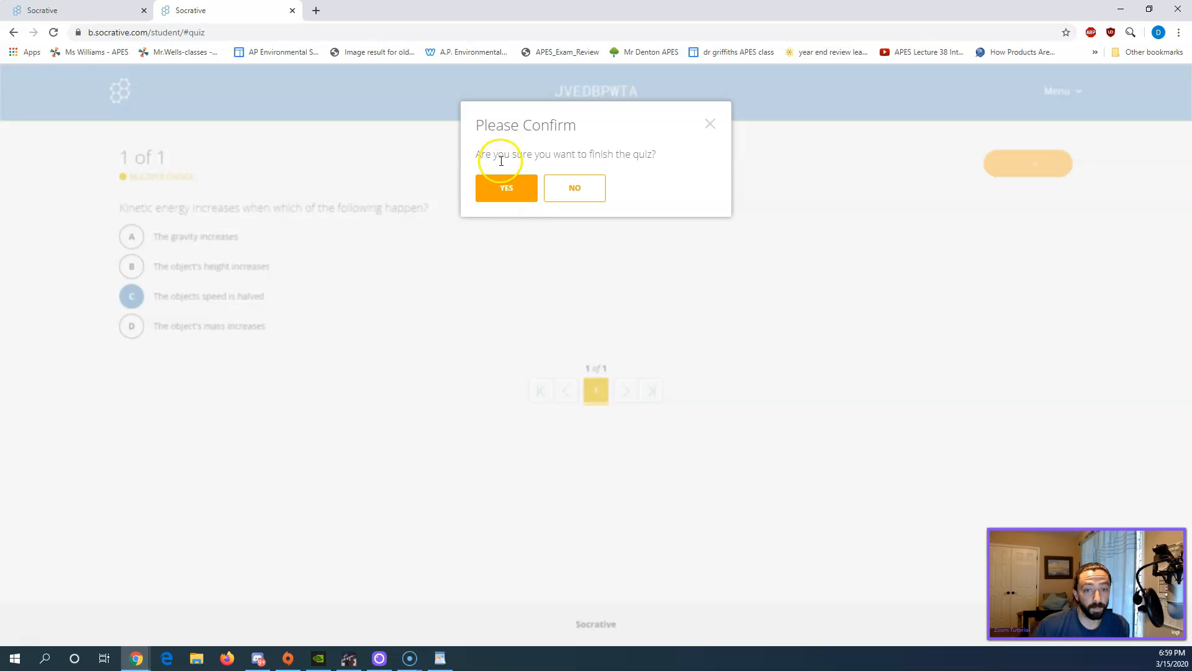
click(515, 187)
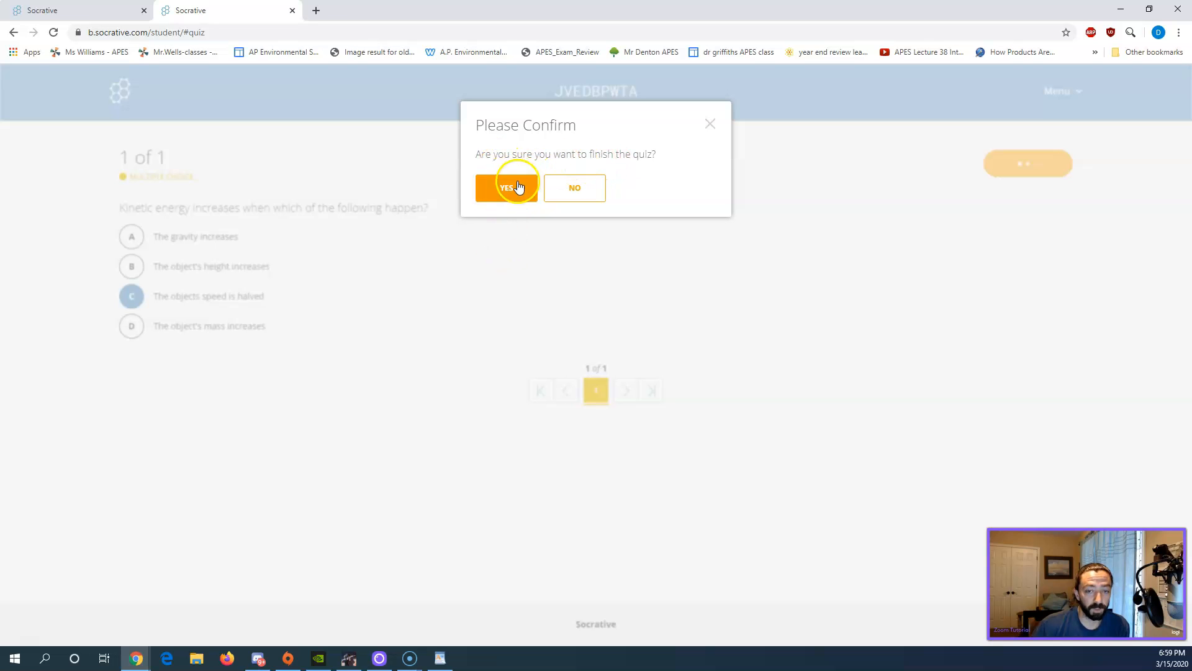
click(491, 255)
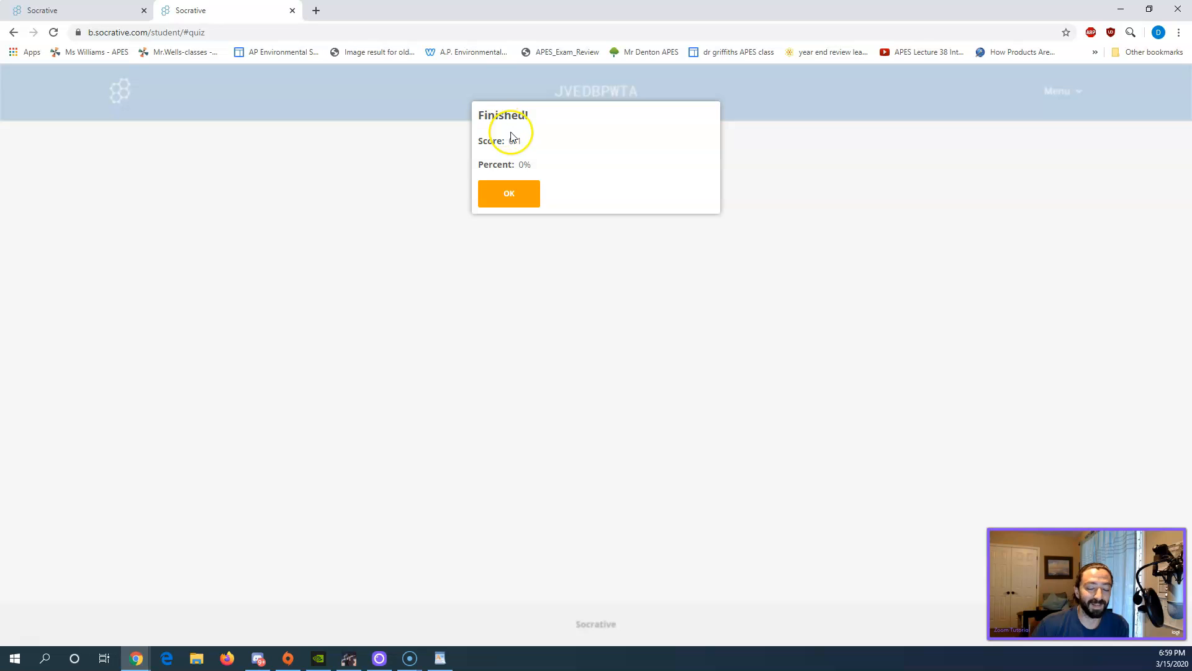
click(509, 195)
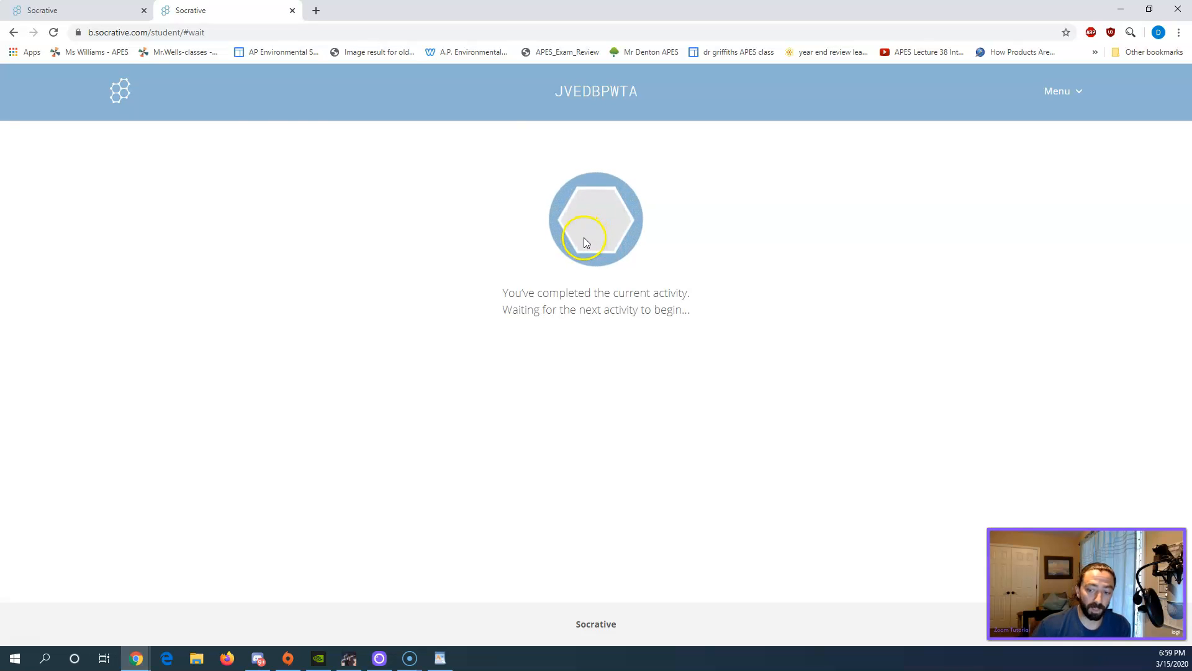
Go back to the teacher's live results and end the current Kinetic Energy Quiz activity
click(68, 14)
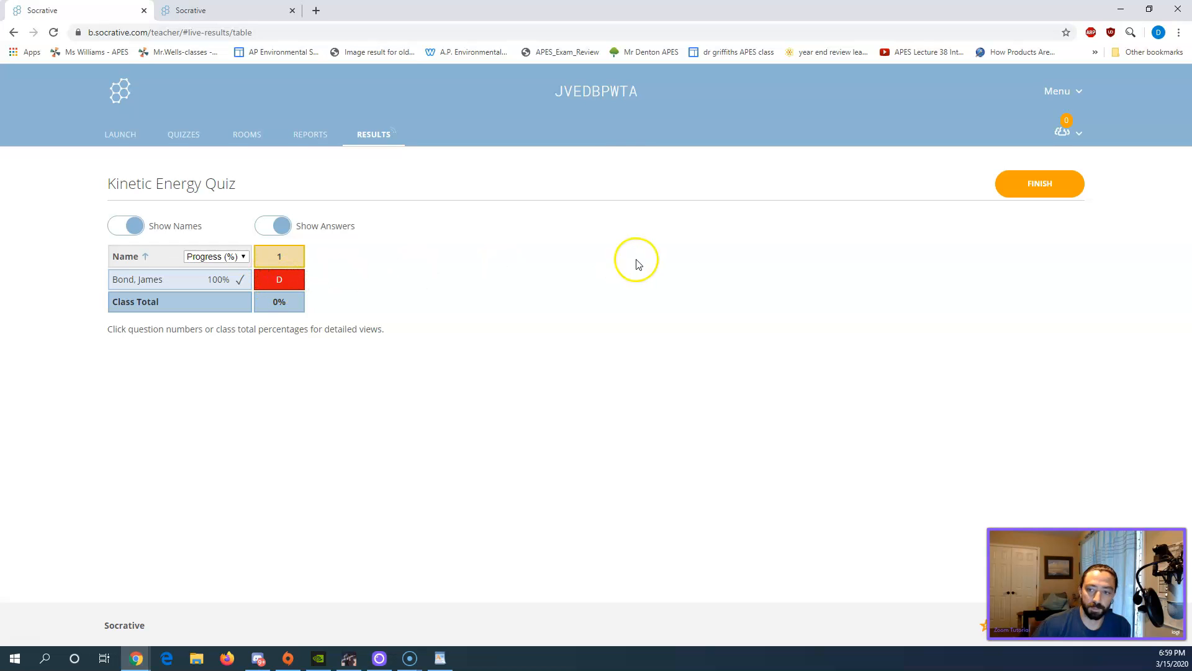
click(1035, 187)
click(506, 188)
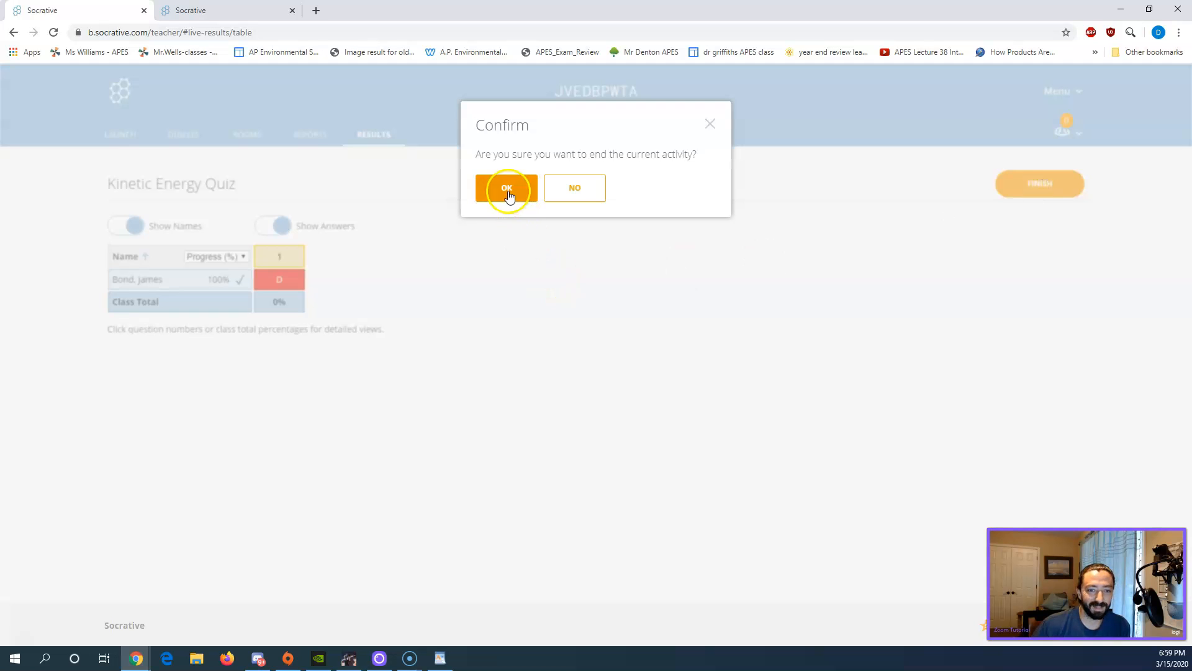
click(527, 320)
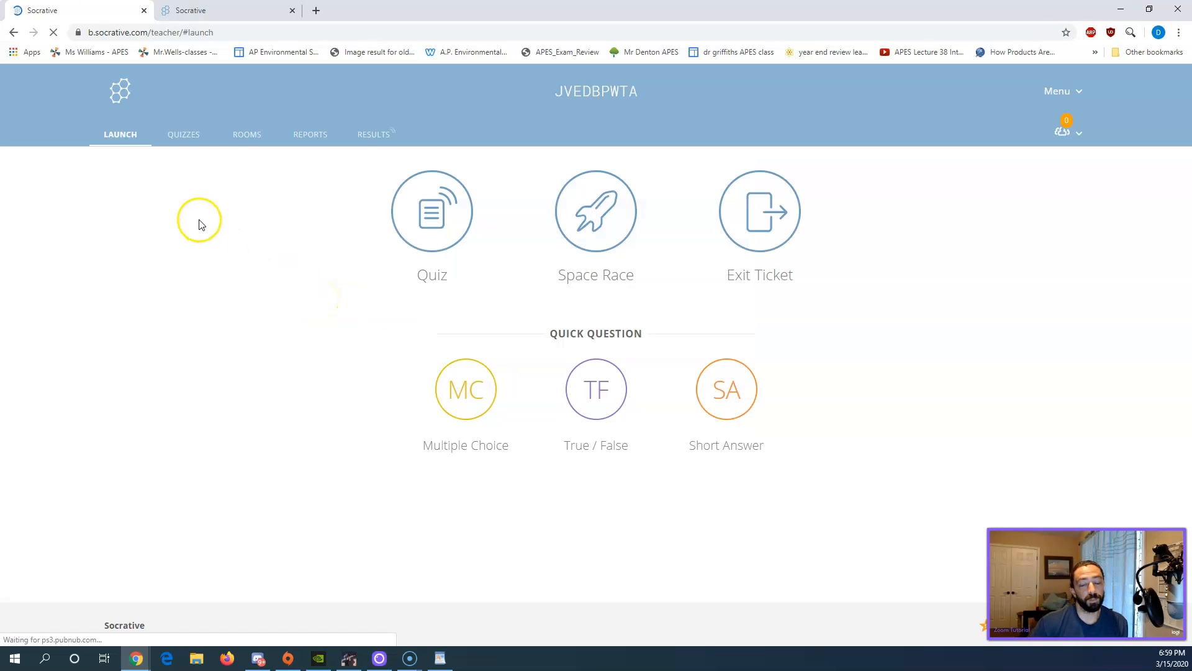
Create a new quiz titled "Energy Quiz" and add a blank multiple-choice question to it
click(184, 133)
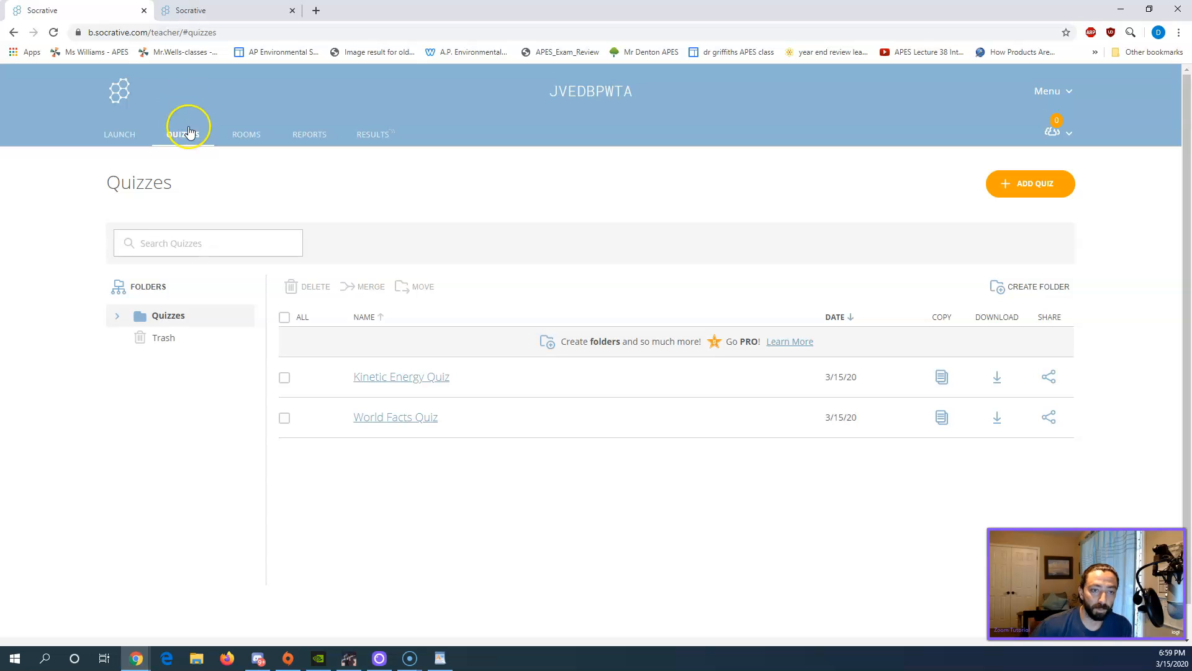
click(1005, 188)
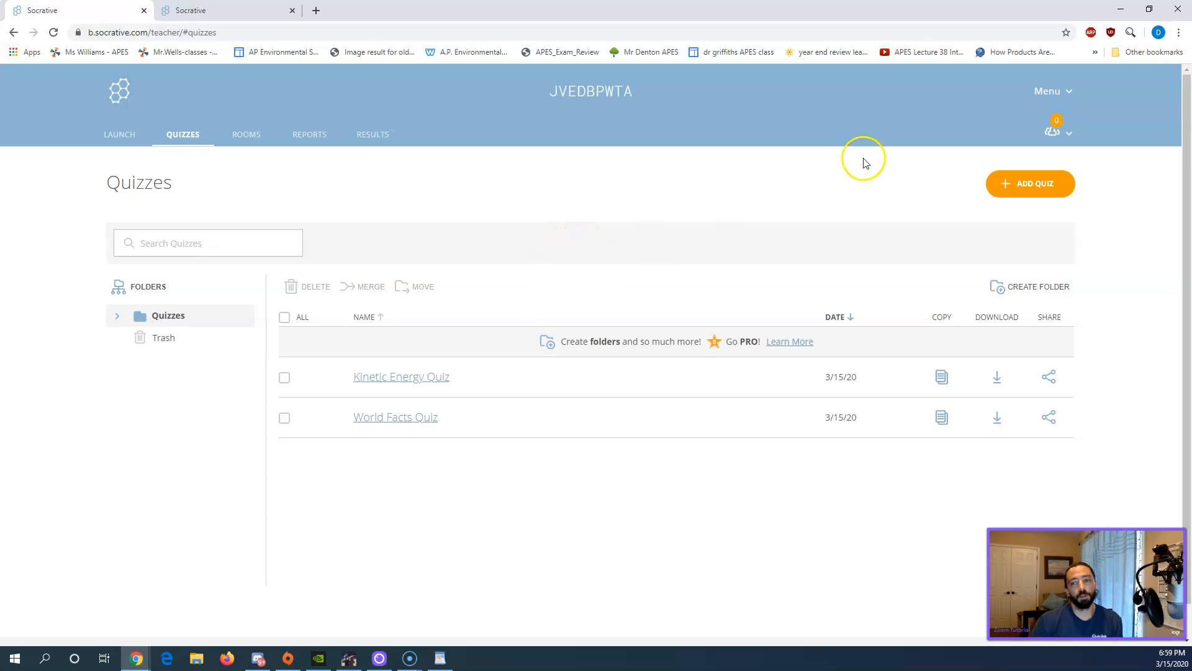
click(1033, 183)
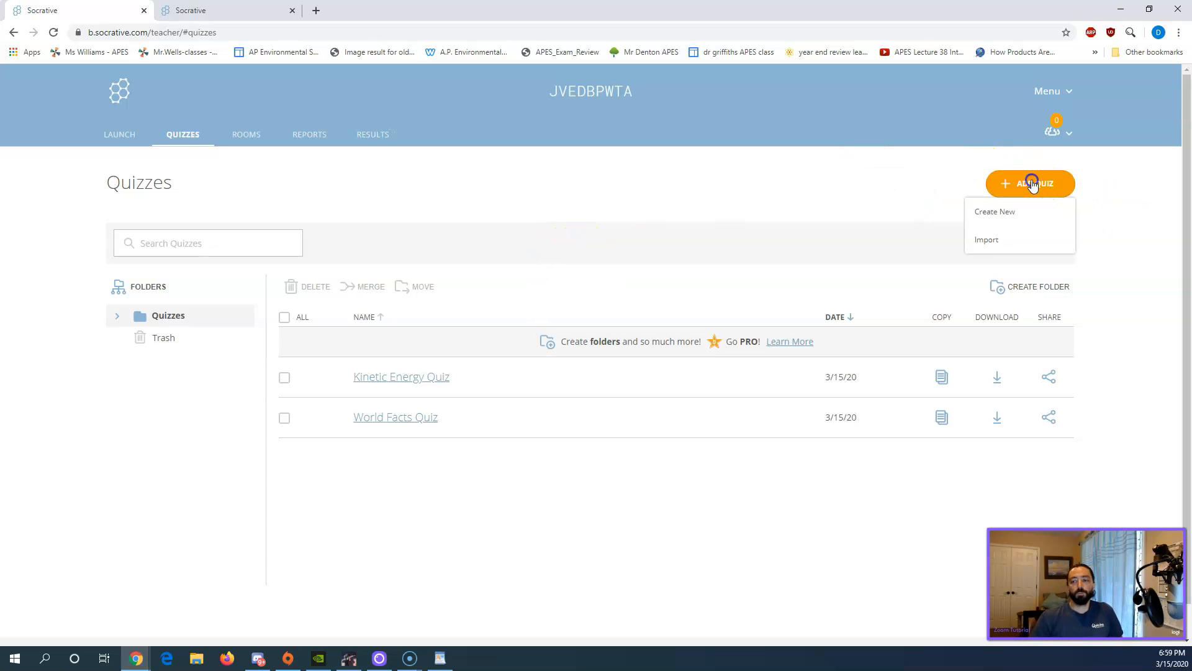
click(991, 214)
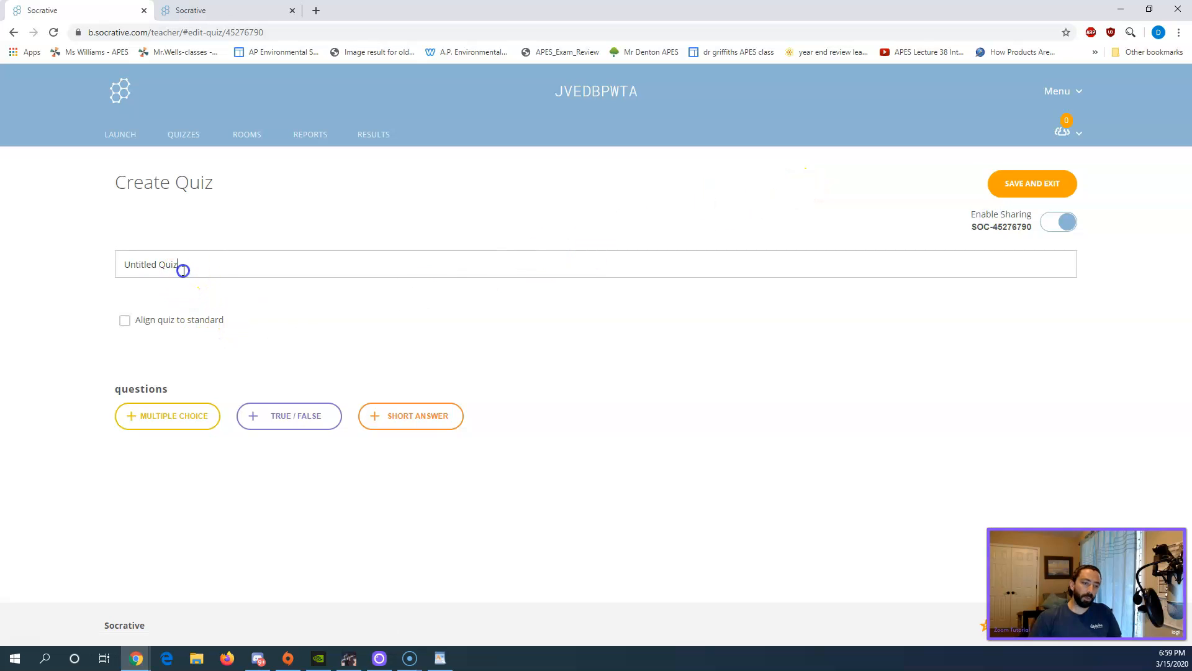
drag(179, 265, 72, 261)
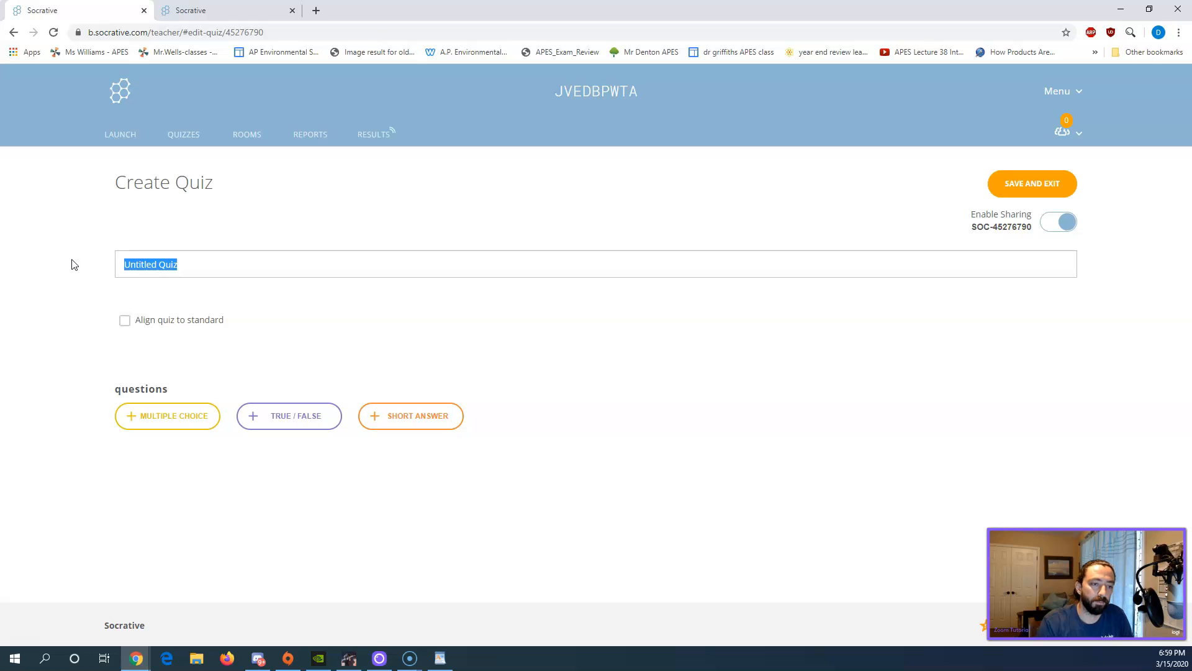
text(Energy)
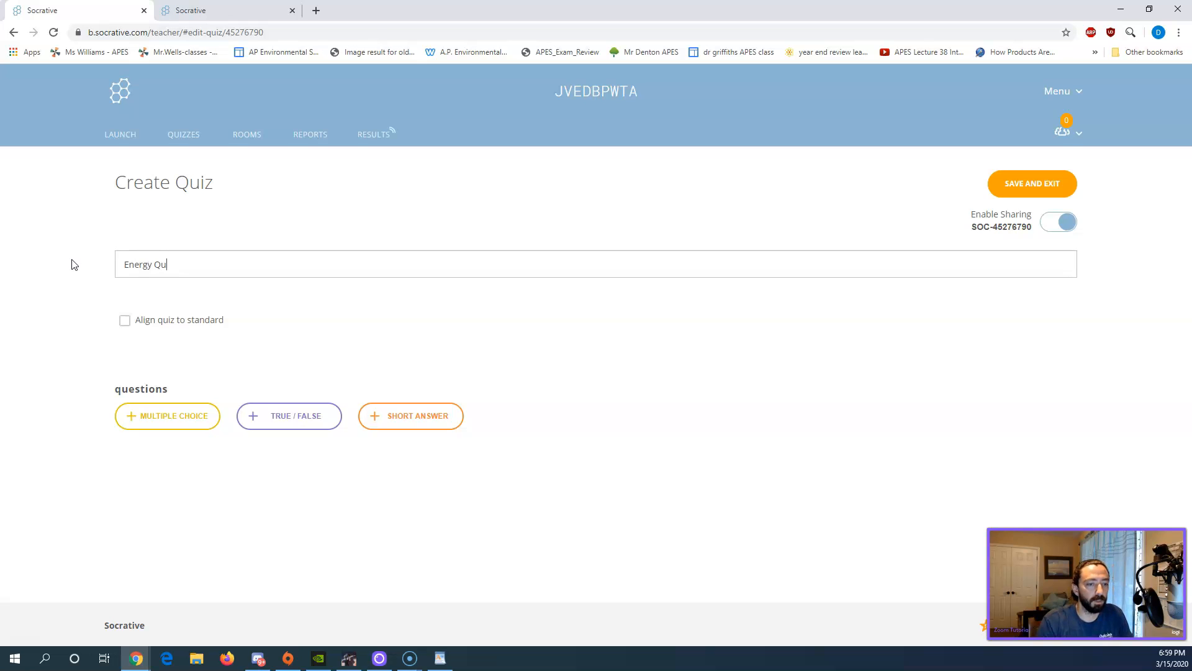
click(163, 419)
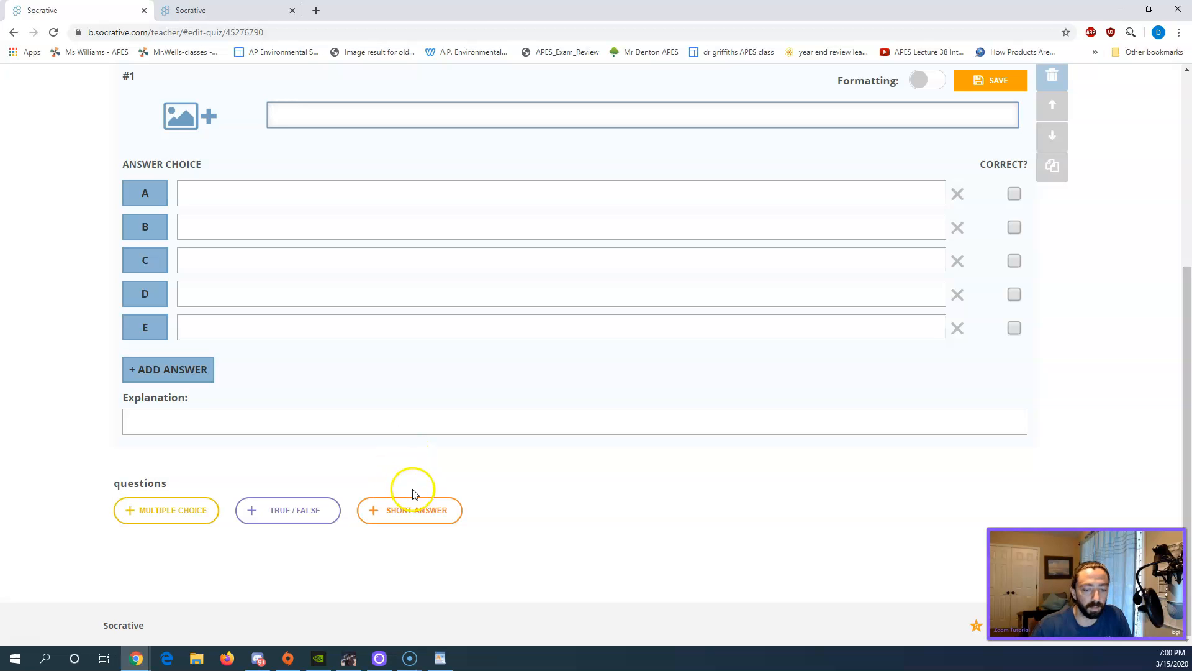
Write question 1 as "Which of the following has the most energy?" with choice A "A 1.2 kg bird on a branch that is 10.0 meters high"
scroll(398, 464, up, 3)
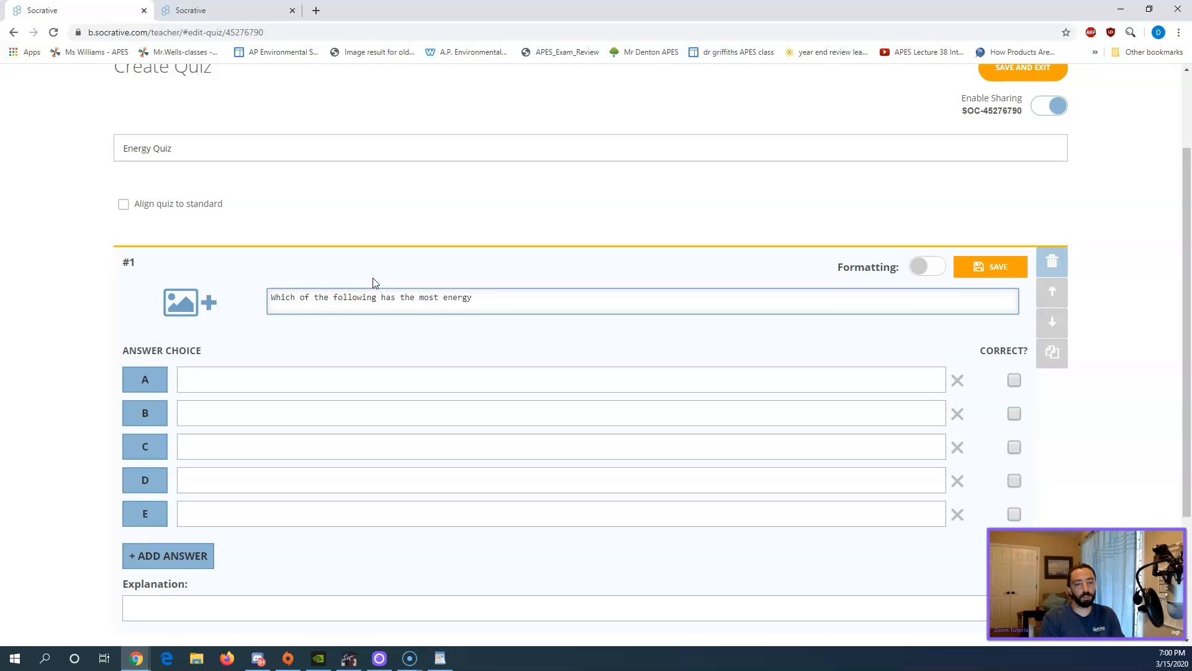
click(325, 379)
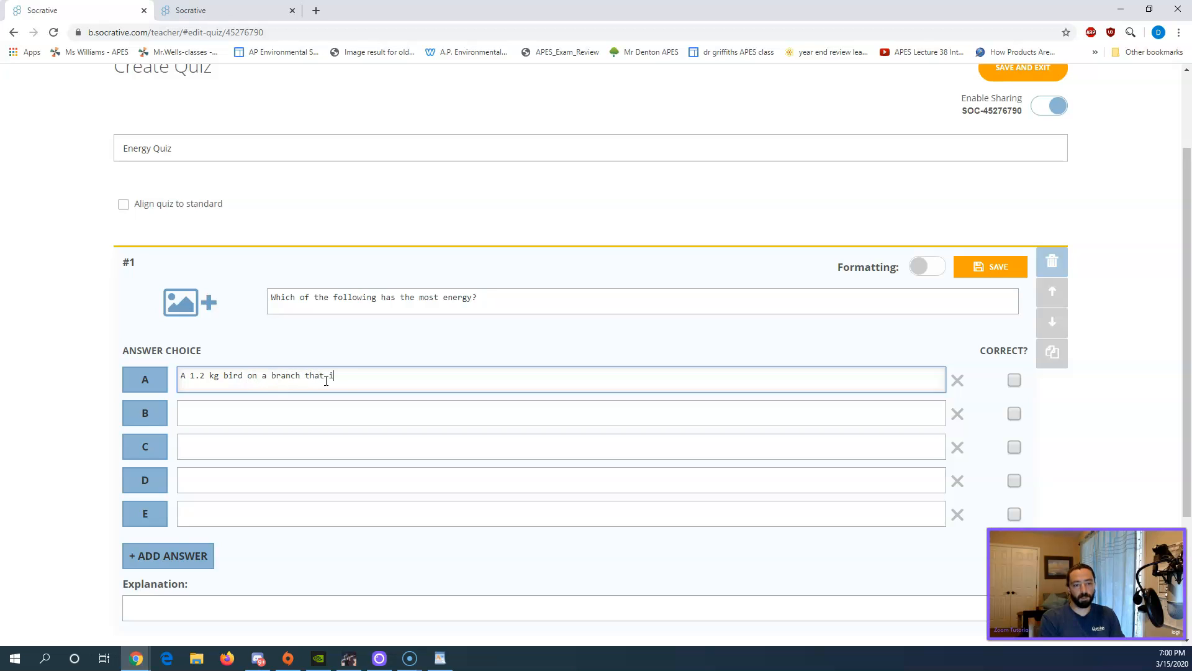
text(meters high)
Enter choice B as "A 12 kg bowling ball on a shelf that is 1.5 meters high" and mark it correct
key(Tab)
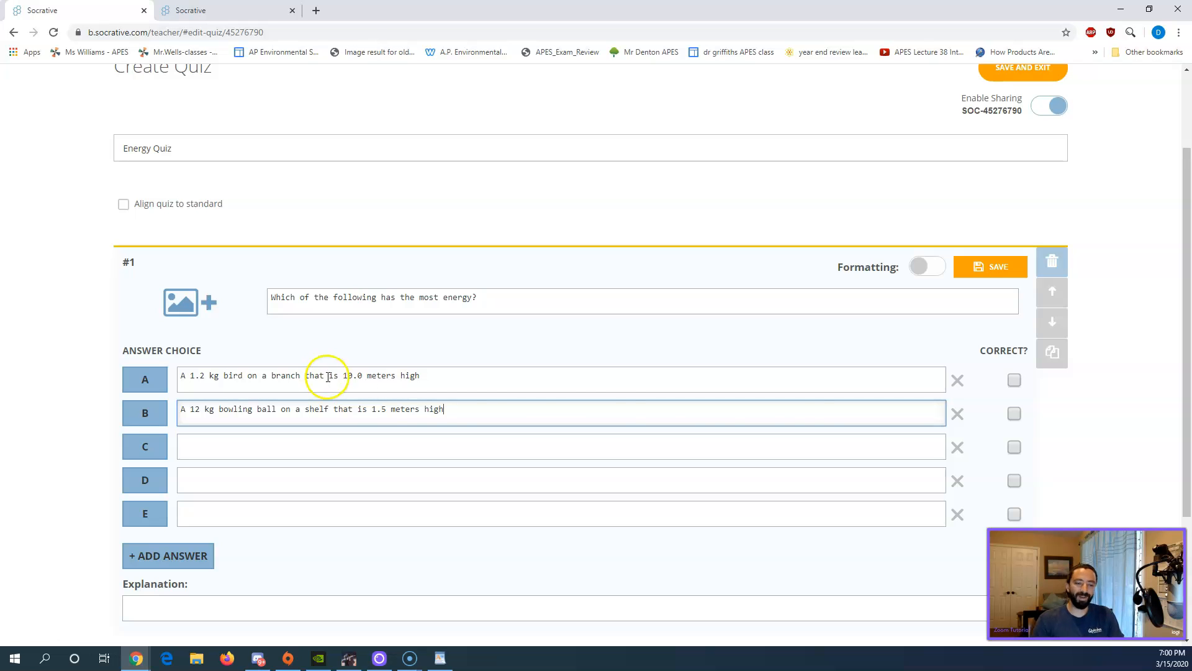
click(1014, 414)
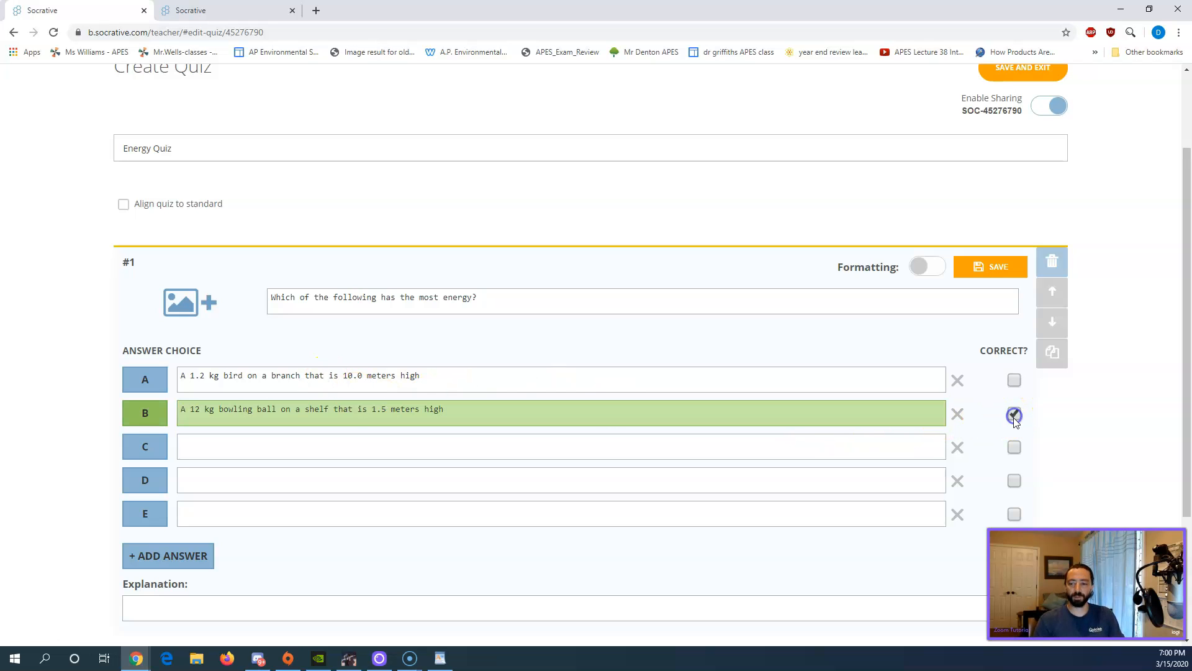
Try marking choices A and B of question 1 as correct, singly and together, and return to B alone
click(1014, 381)
click(1014, 380)
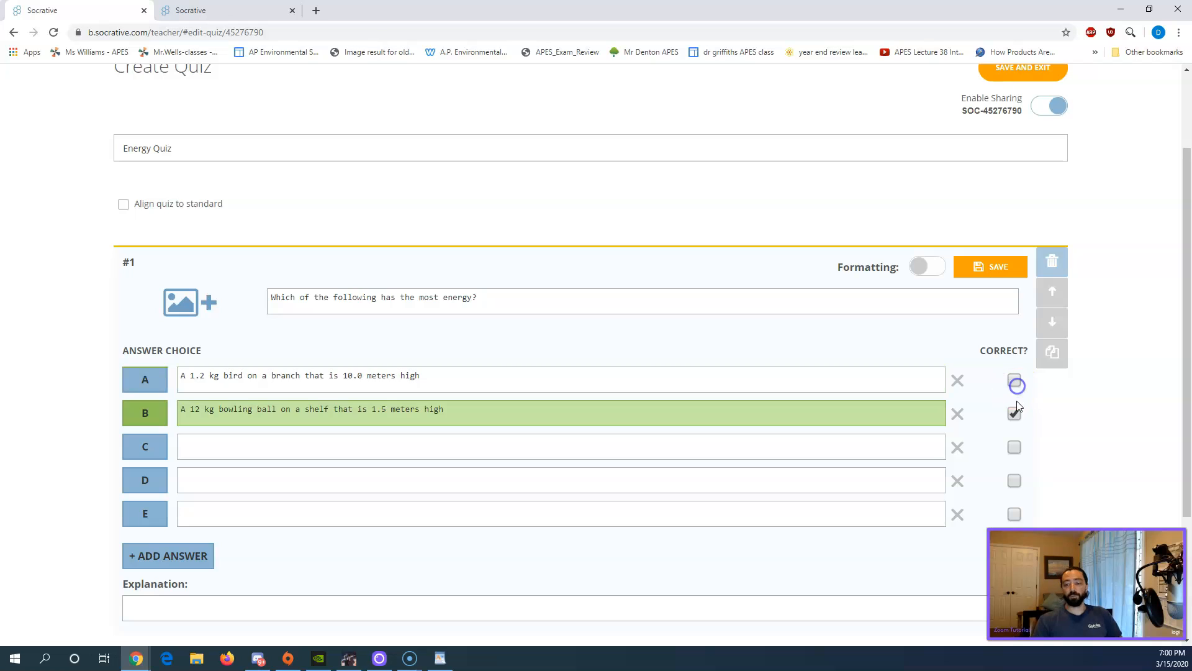
click(1013, 413)
click(1014, 381)
click(1013, 412)
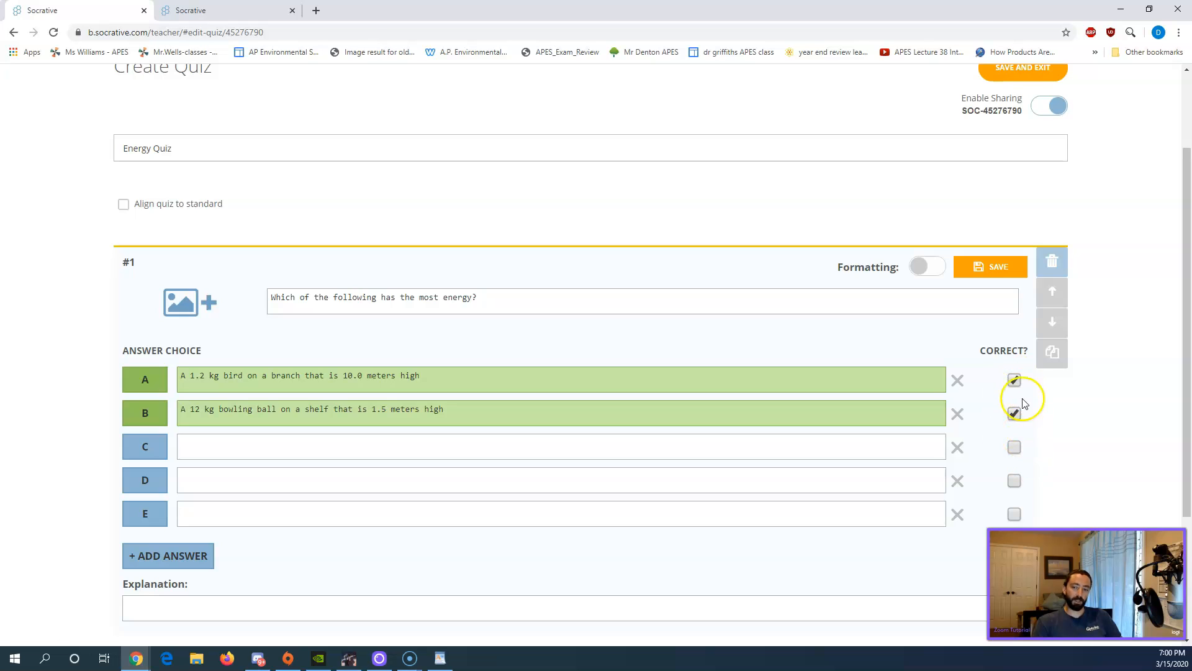
click(1014, 381)
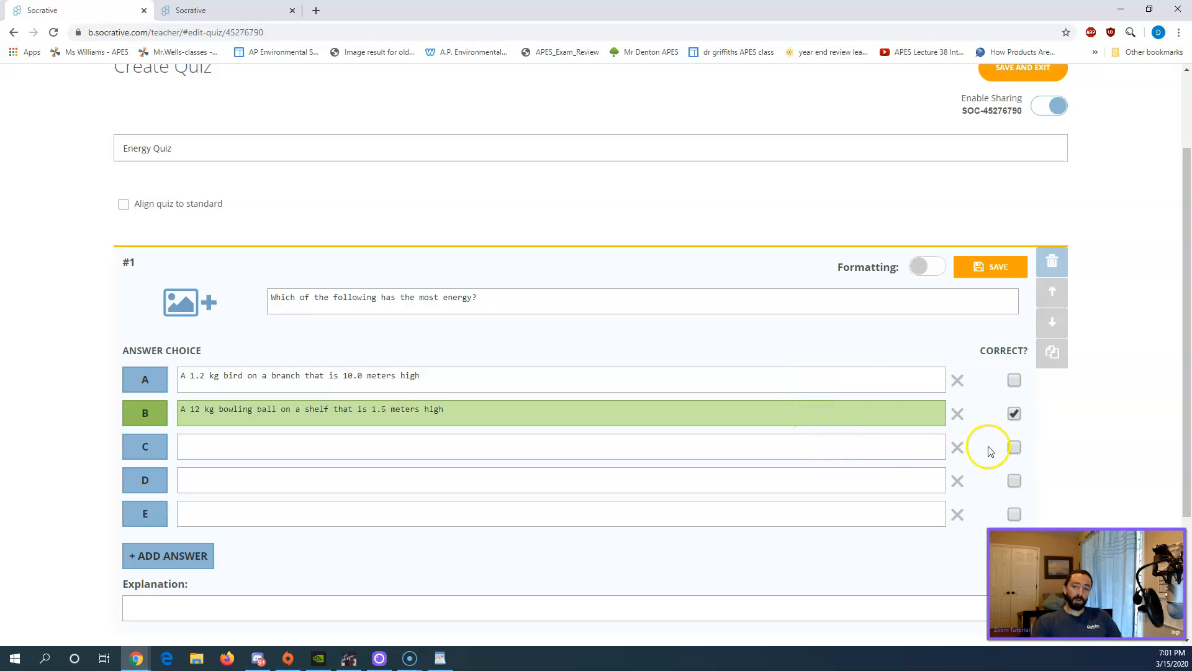
Save question 1 and add multiple-choice question 2 with formatting enabled, asking "Kinetic energy is equal to half the mass times what?"
click(995, 272)
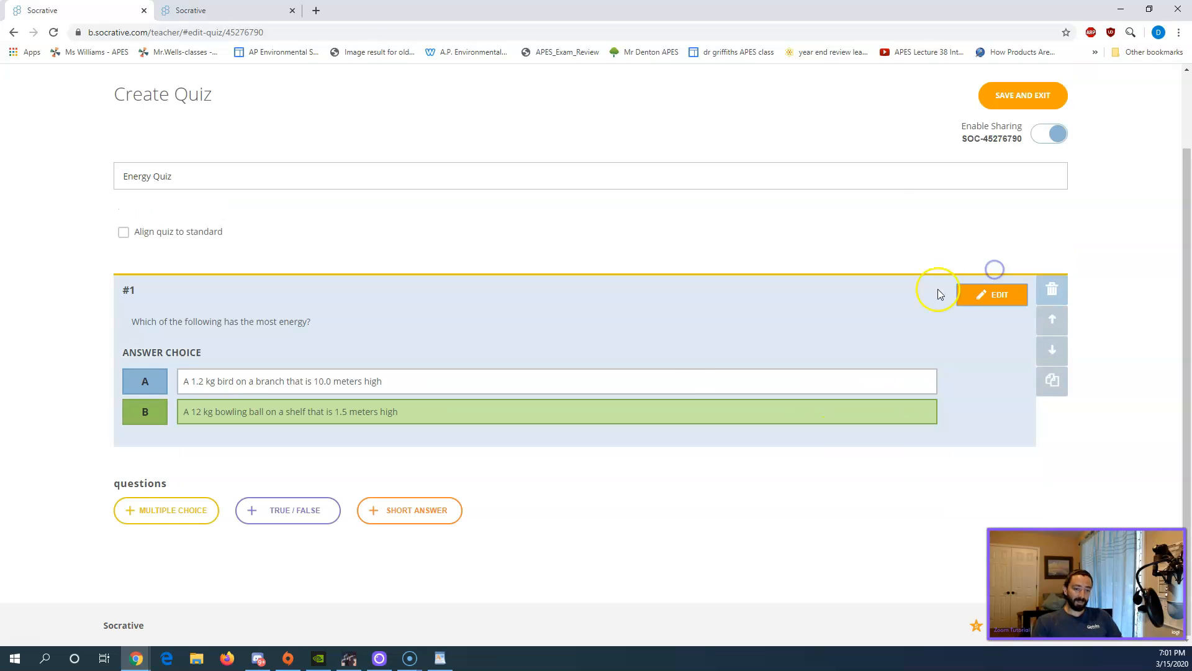
click(169, 512)
scroll(428, 447, down, 4)
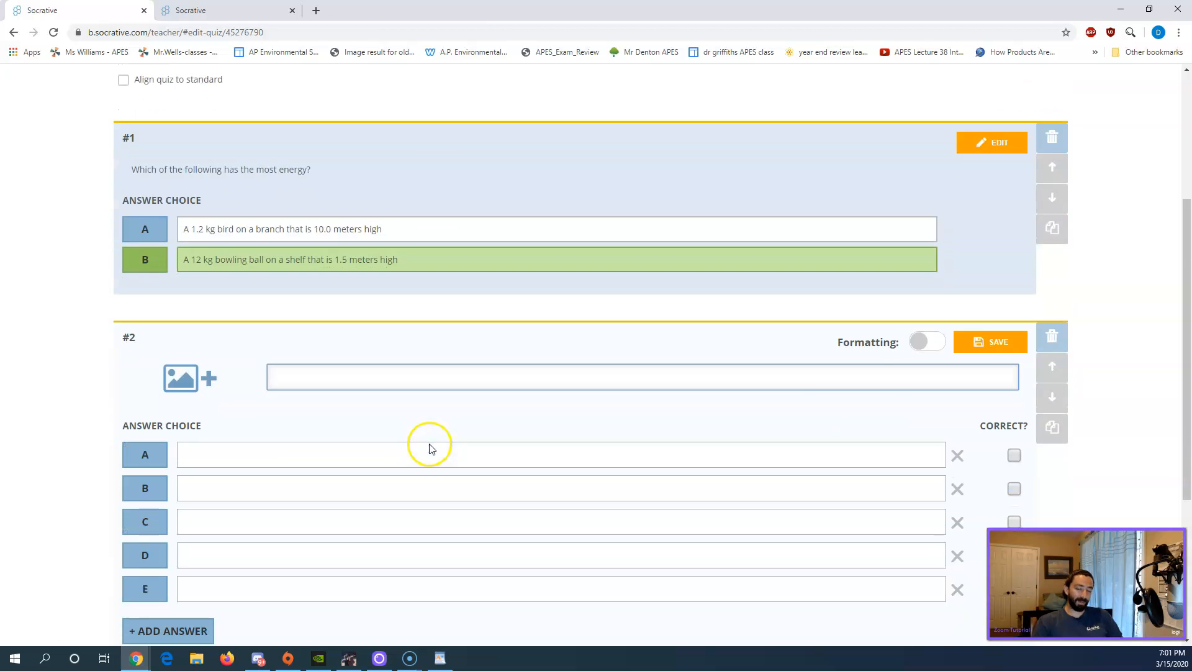
click(921, 217)
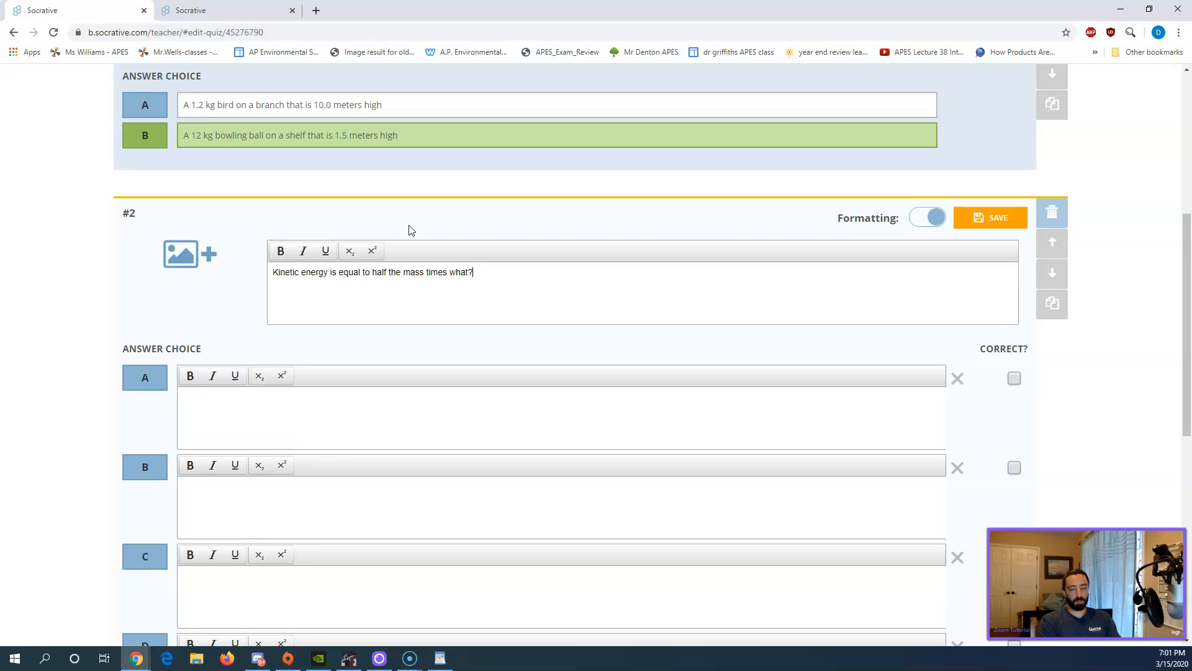
Enter "speed" as choice A and "speed x 2" as choice B of question 2
click(323, 413)
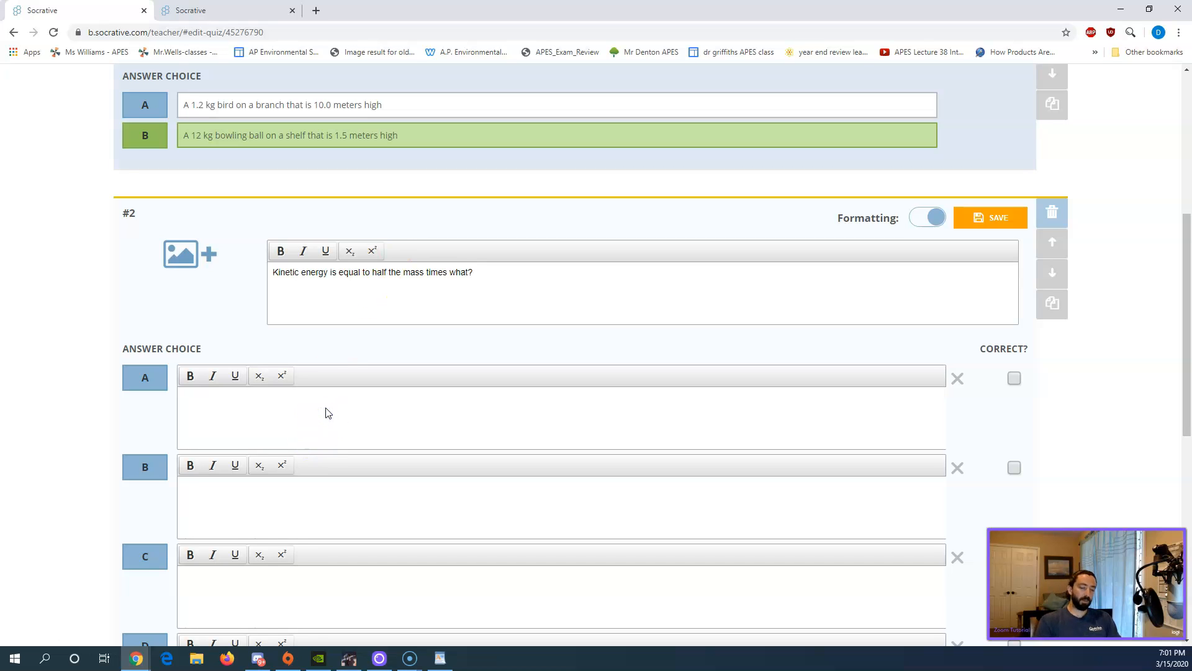
click(239, 524)
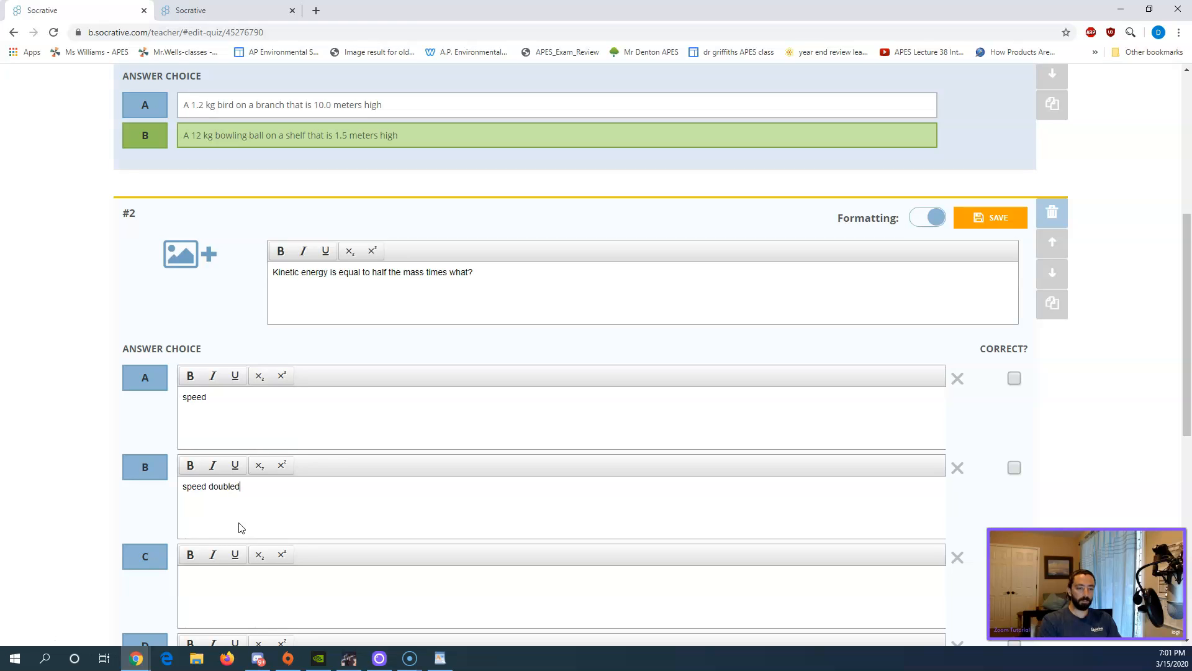
drag(243, 486, 213, 485)
key(BackSpace)
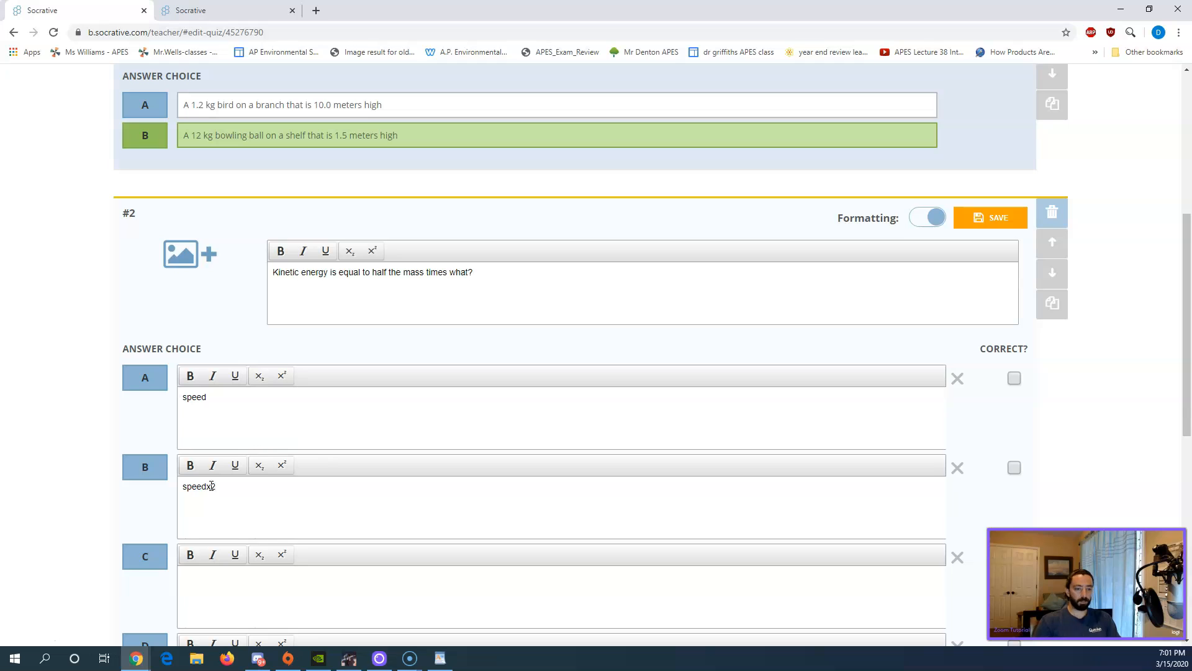
Enter choice C as "speed" with a superscript 2, mark it correct and save question 2
click(209, 574)
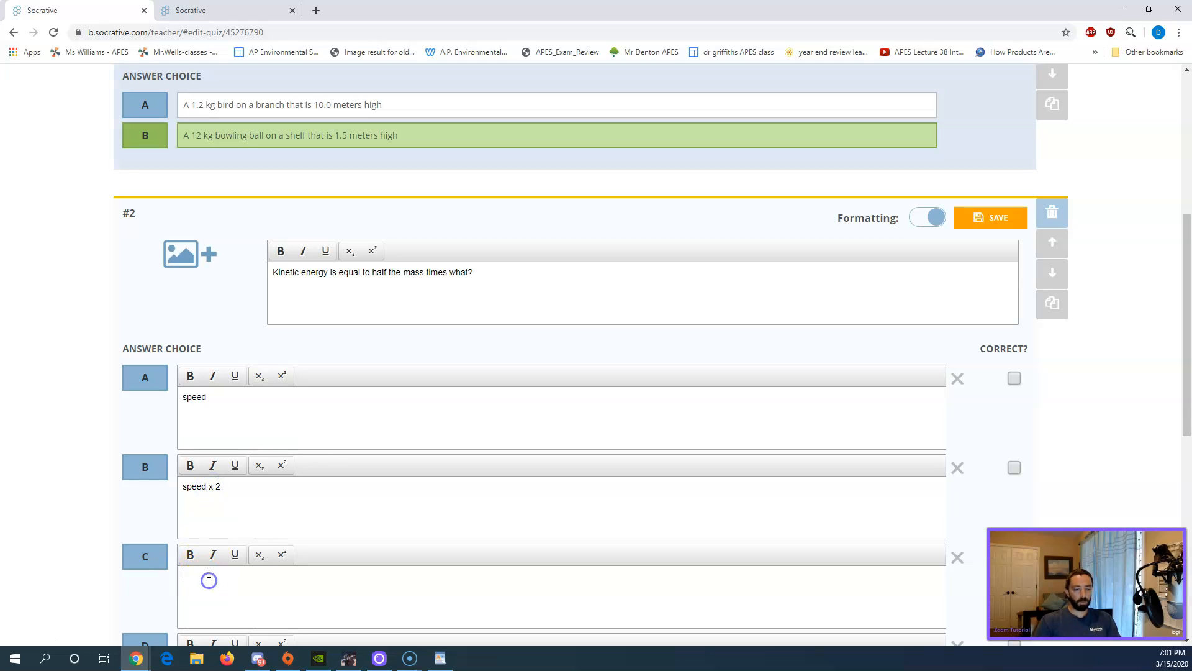
text(speed)
click(283, 554)
text(2)
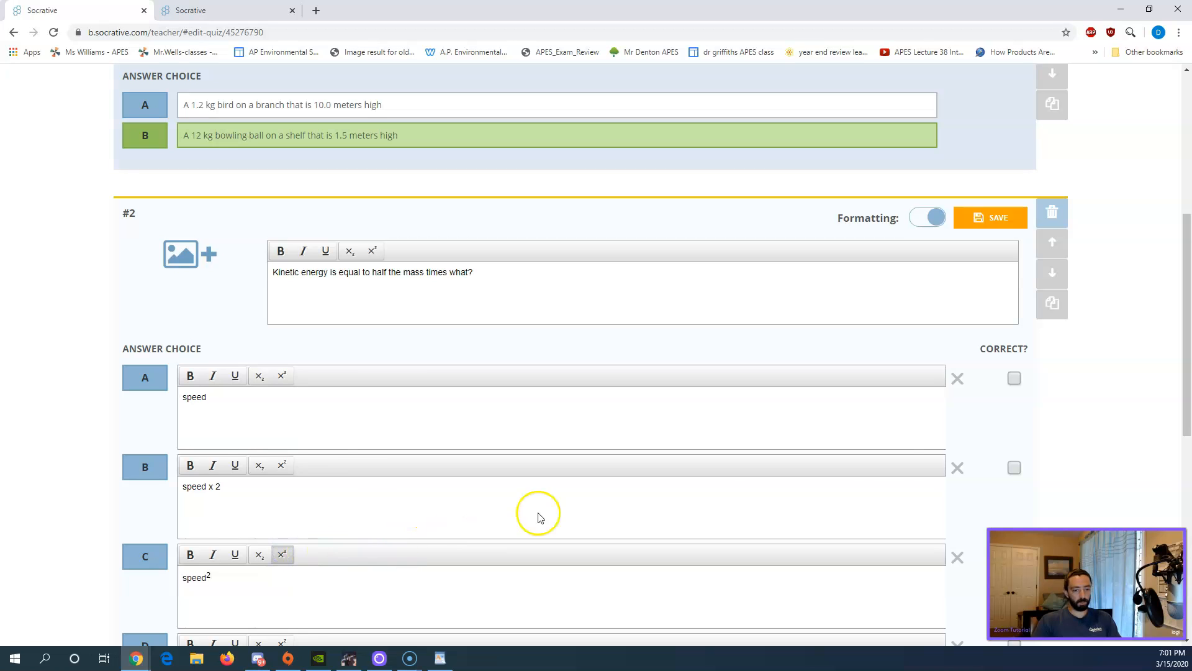
scroll(1112, 466, down, 2)
click(1018, 436)
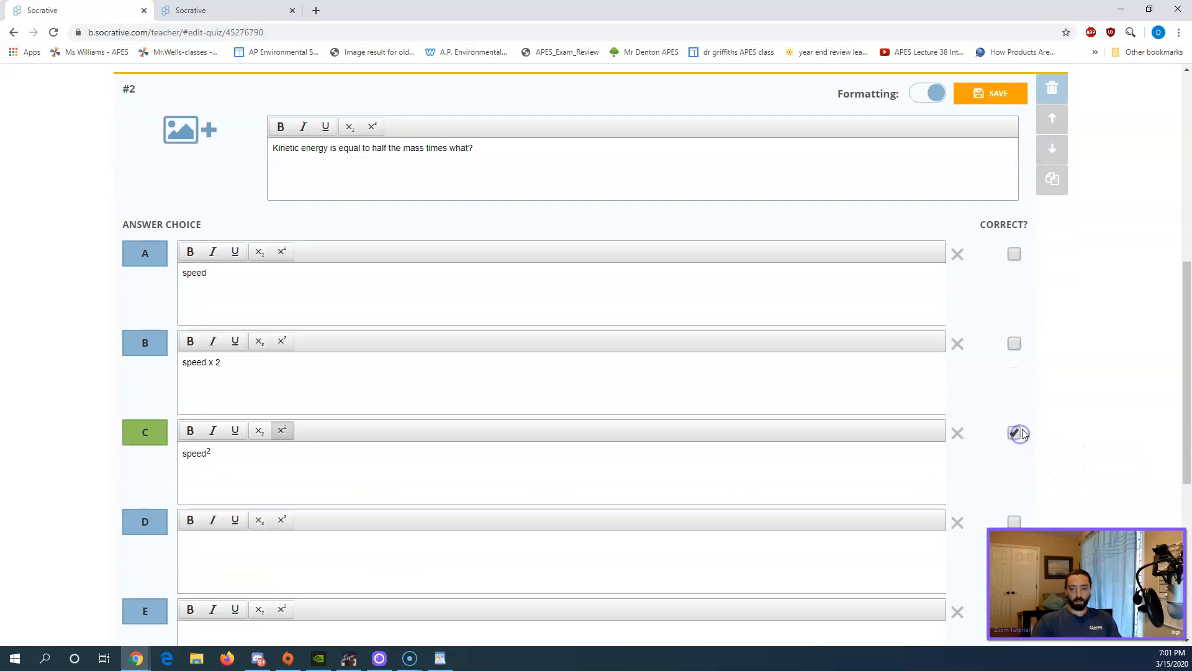
scroll(585, 431, up, 2)
click(988, 219)
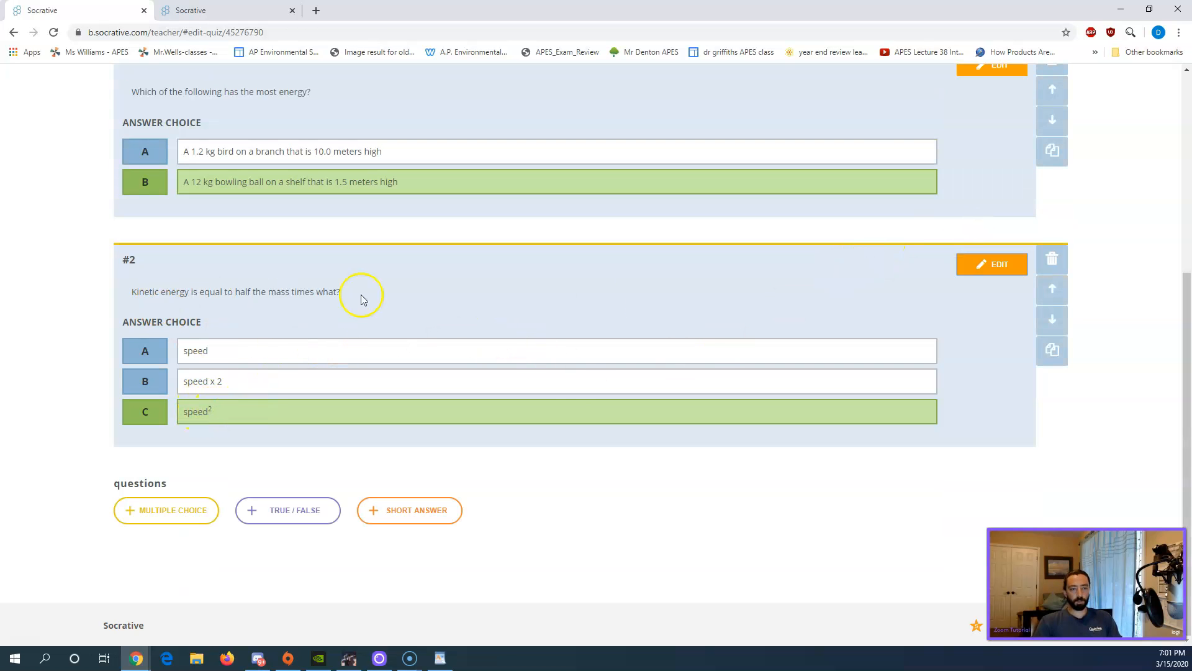
Add multiple-choice question 3 and attach the "Episcopal E" image from the Downloads folder
click(163, 510)
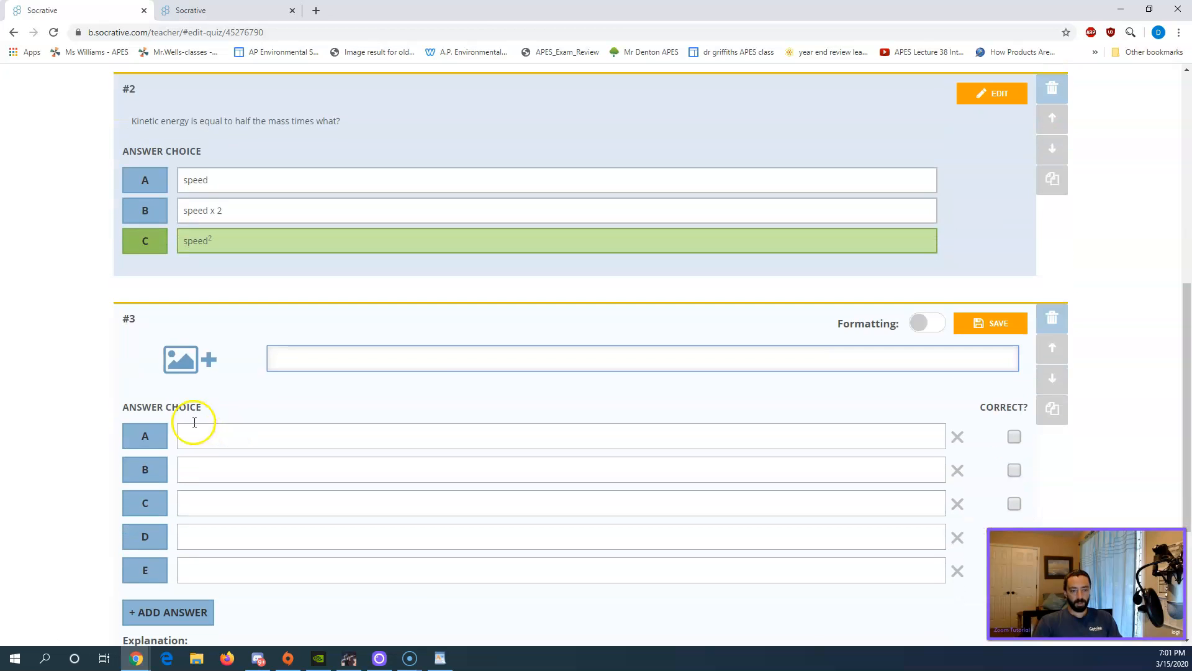
click(185, 359)
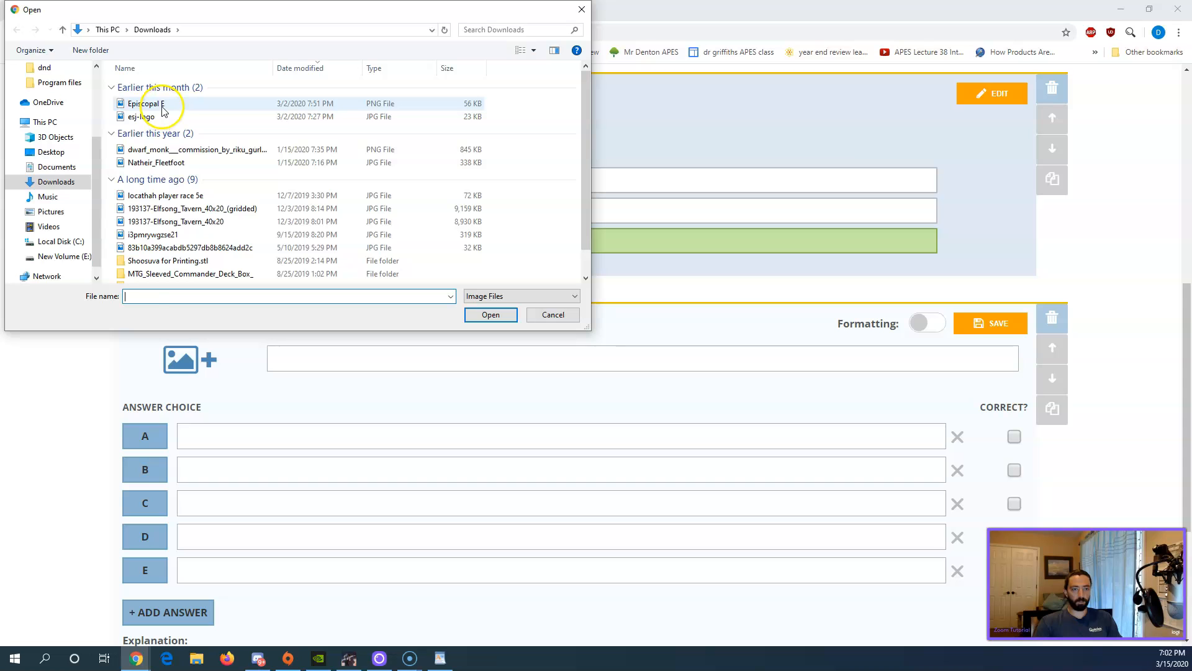
click(163, 109)
click(490, 314)
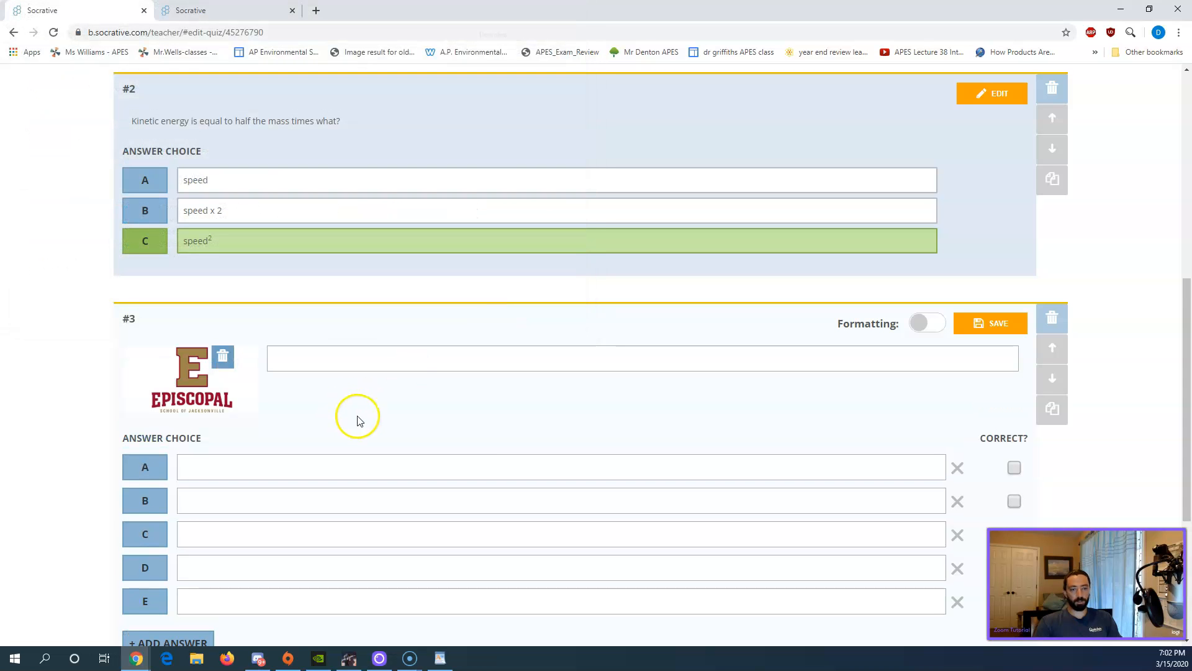
Write question 3 as "Greatest school ever?" with "Yes." as correct choice A, and try to save it
click(311, 356)
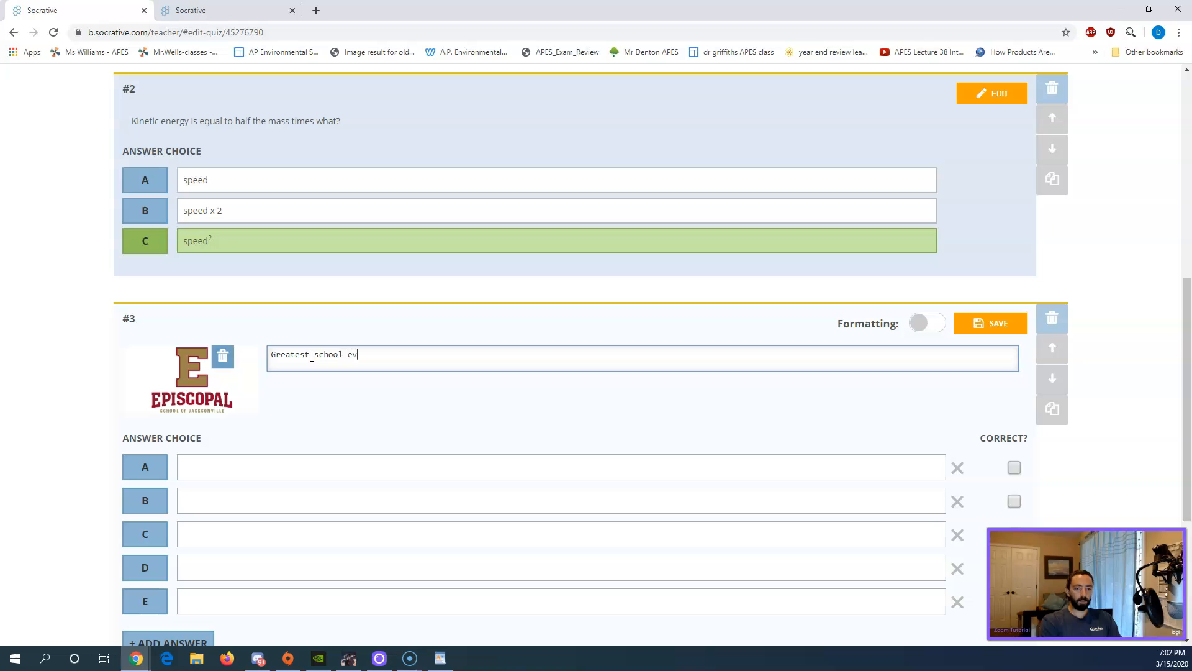
click(237, 470)
text(Yes.)
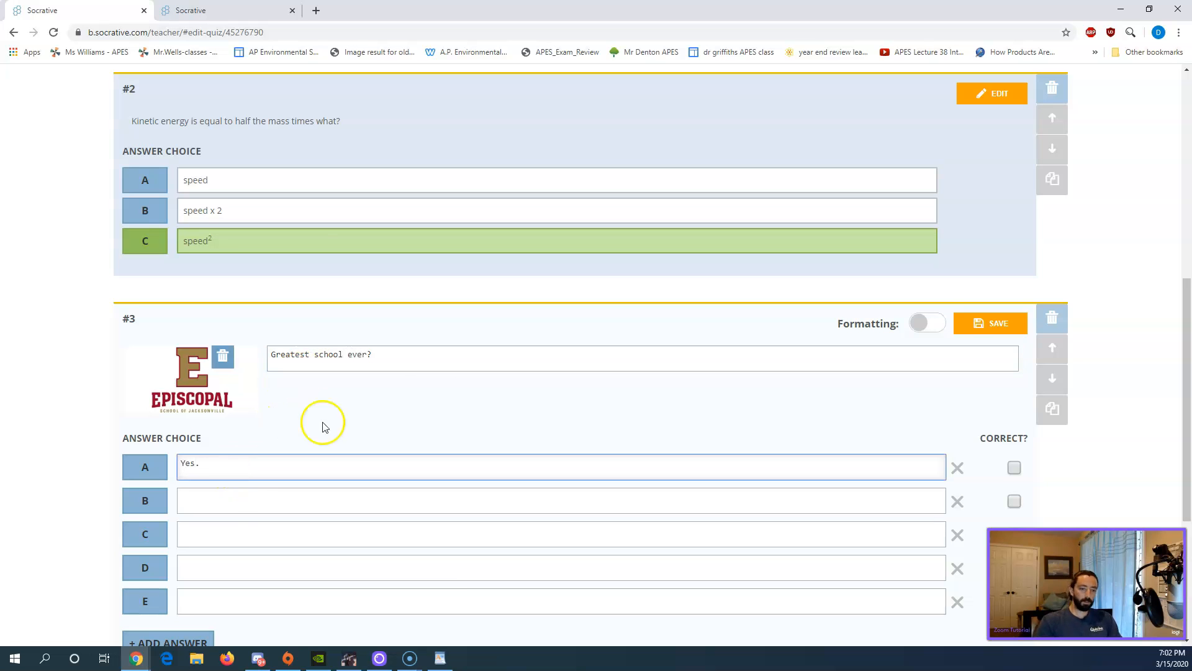
scroll(621, 413, down, 1)
click(1013, 405)
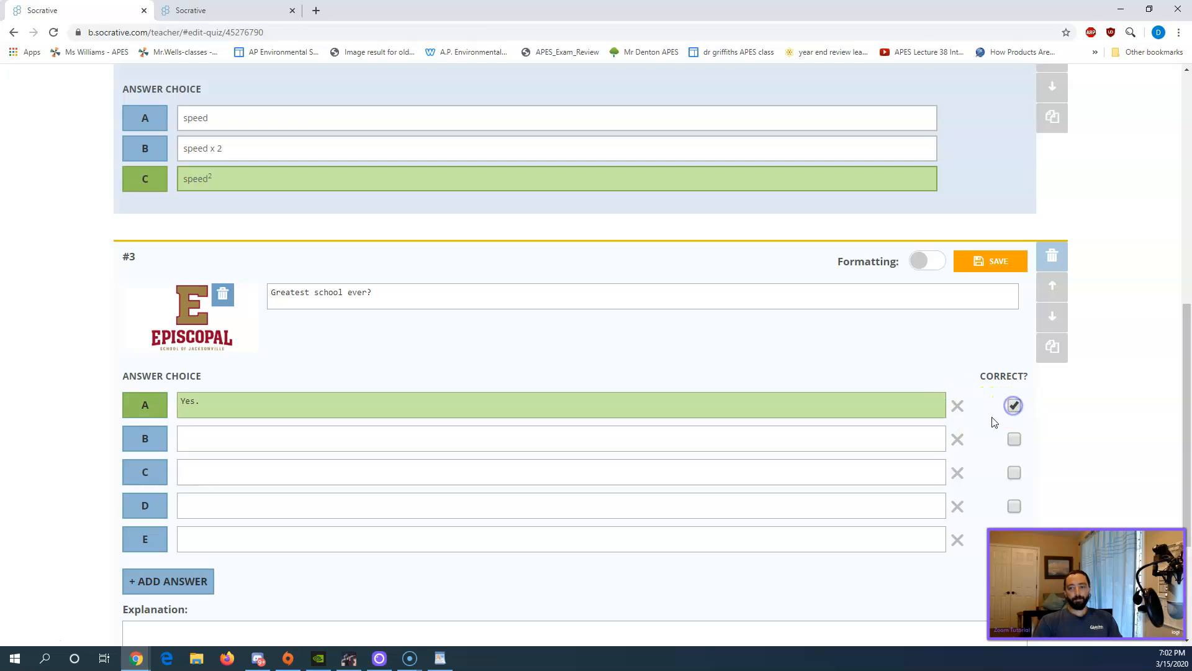
click(991, 260)
click(518, 204)
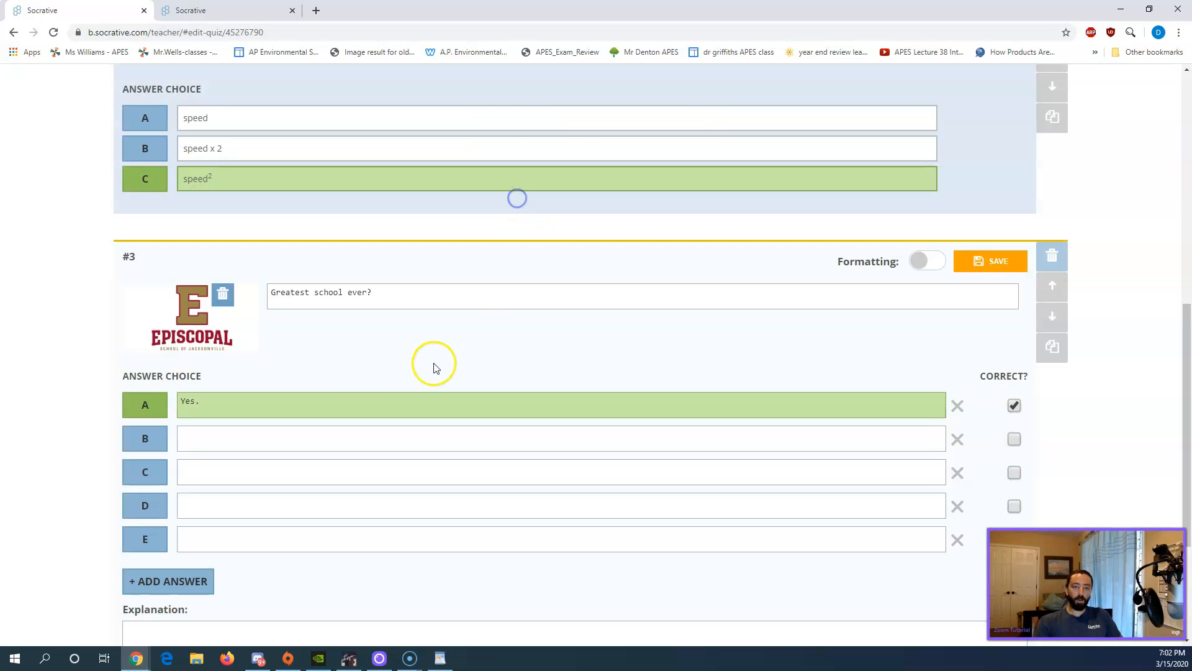
Add "Yes." as choice B, mark it correct too and save question 3
click(262, 432)
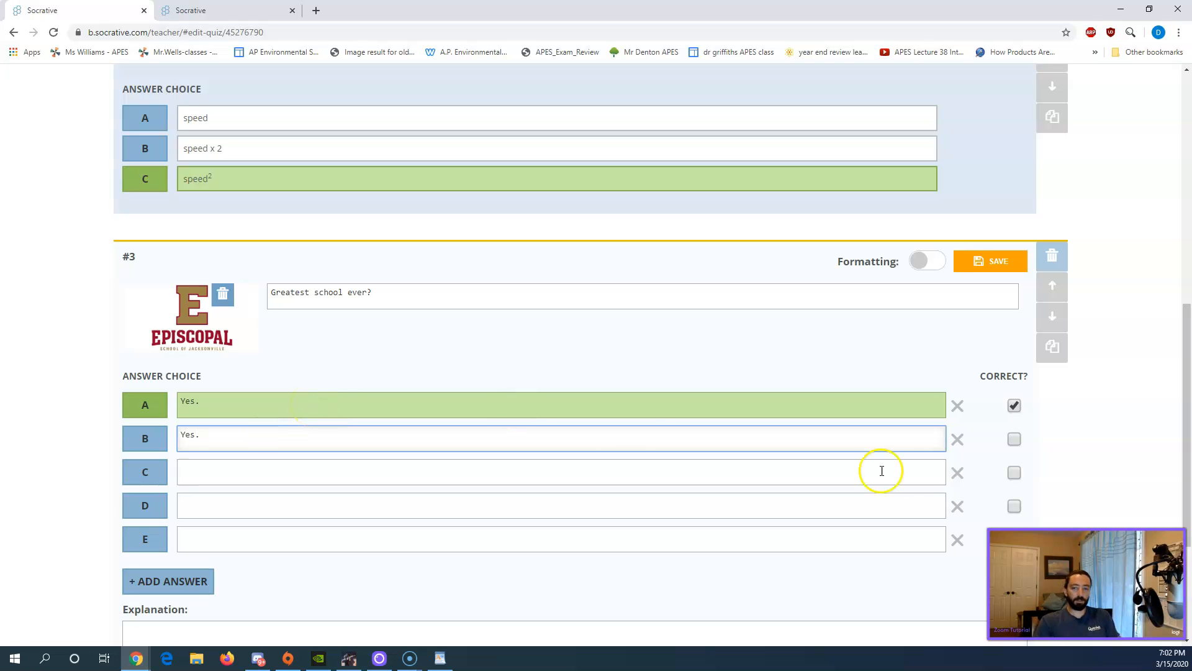
click(1014, 439)
click(991, 260)
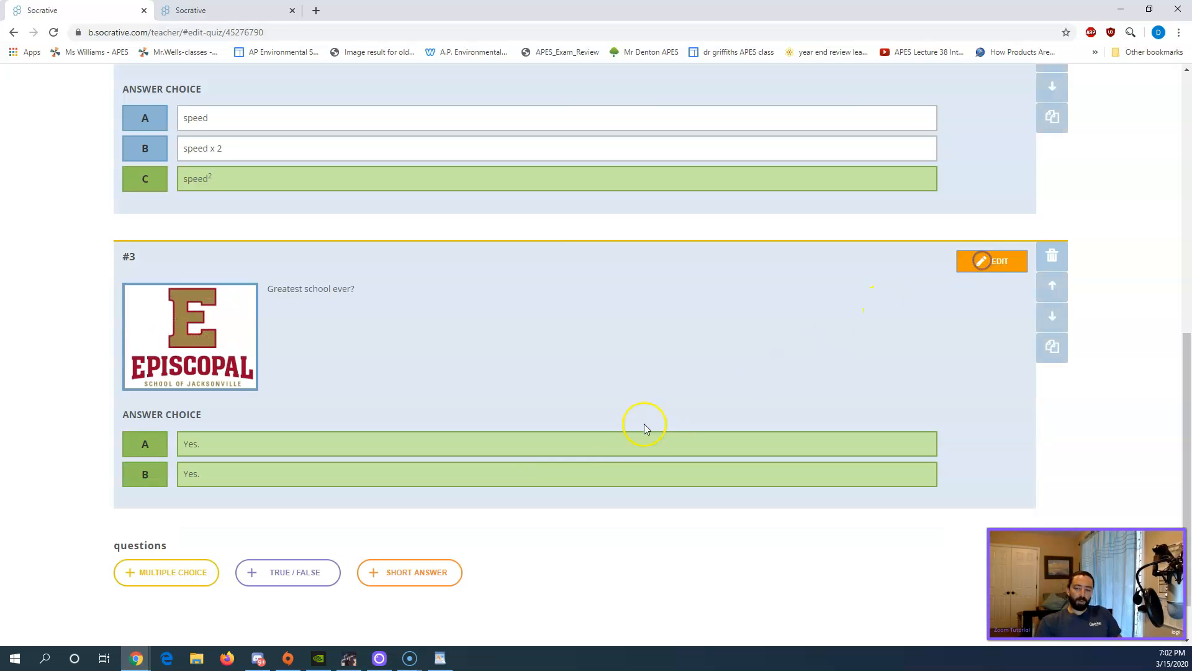
Add and save true/false question 4, "The Earth is flat.", with False as the answer and the explanation "The Earth is actually a sphere."
scroll(496, 338, down, 1)
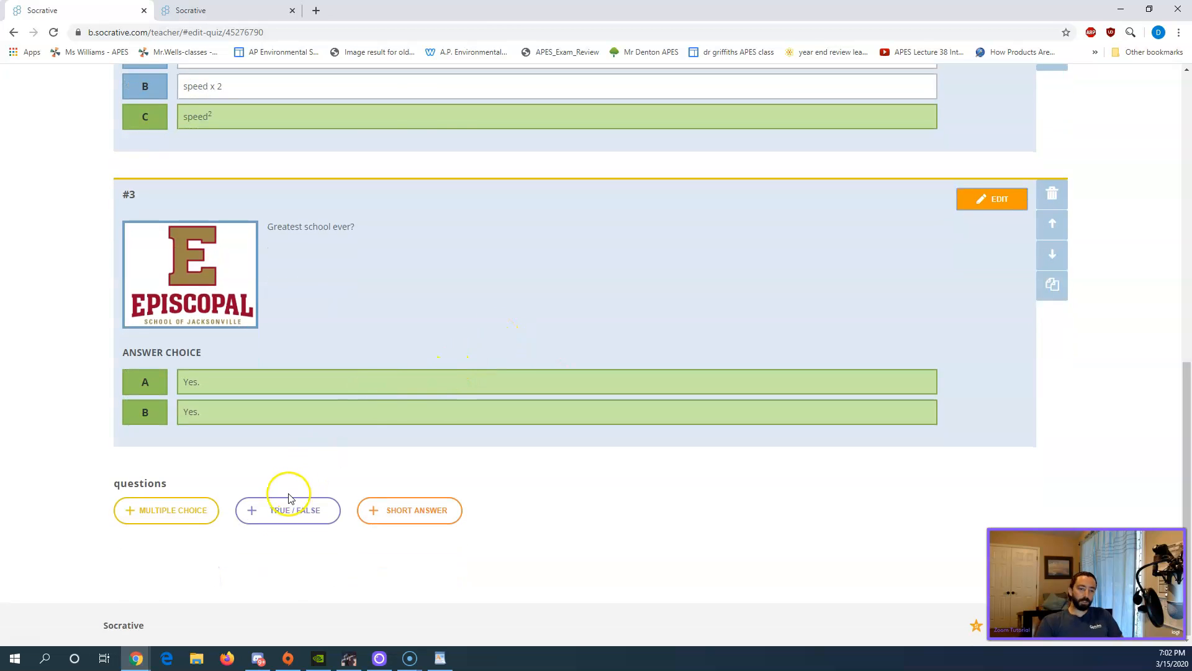
click(289, 567)
scroll(315, 491, down, 4)
click(336, 368)
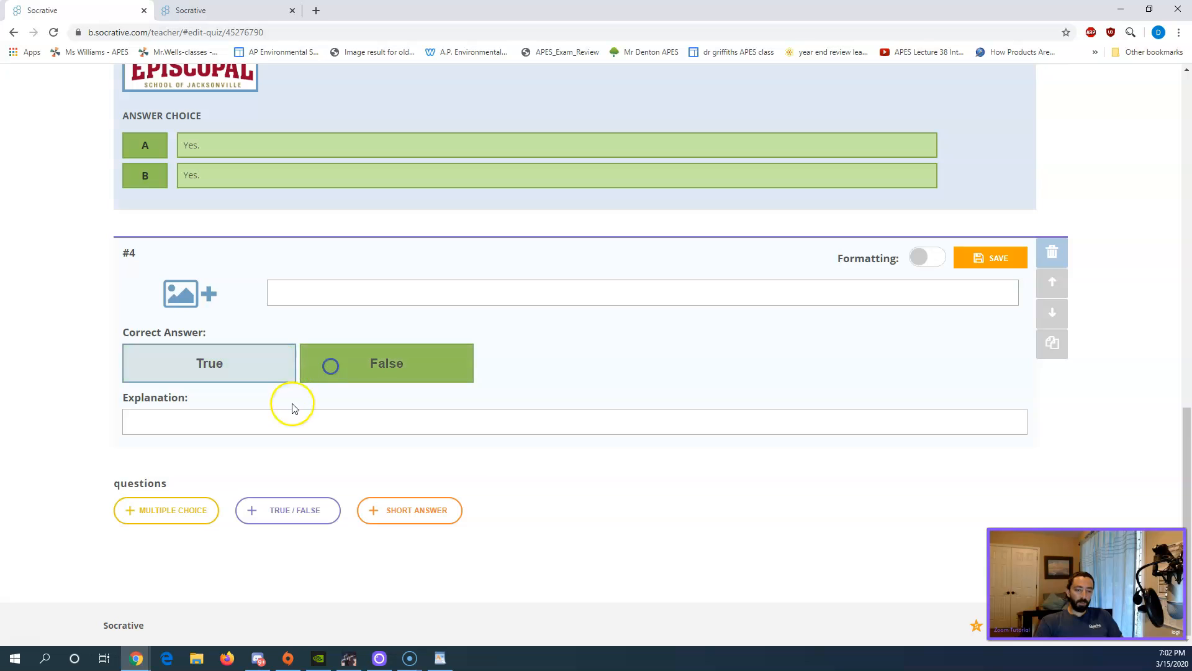
click(312, 297)
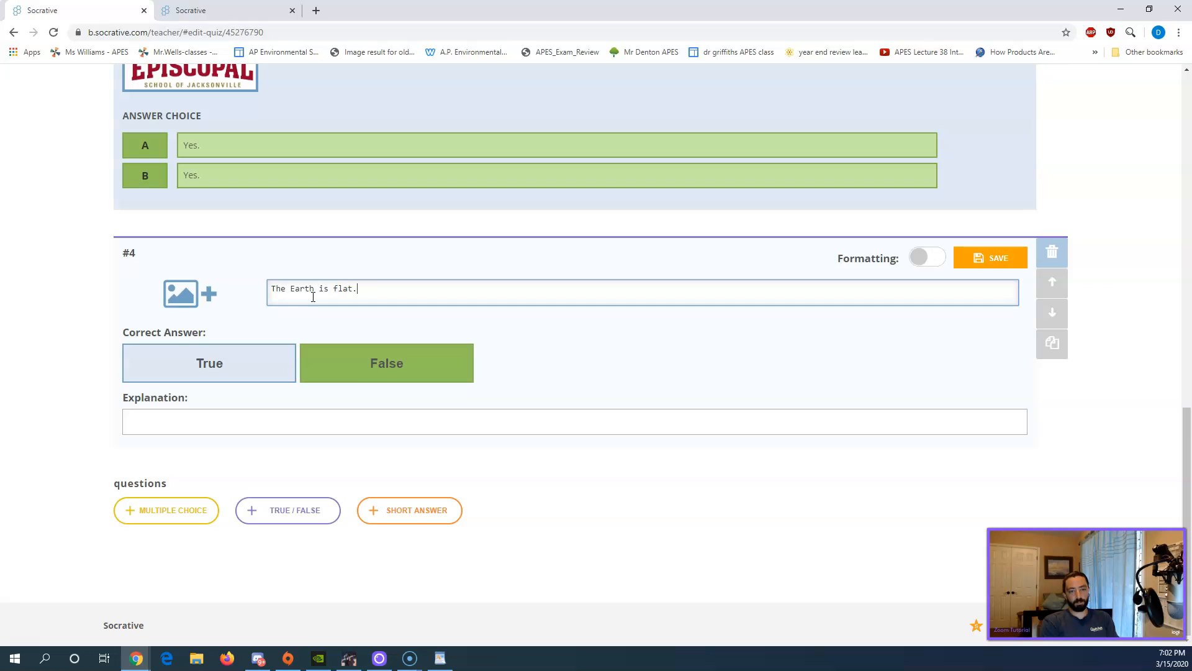
click(252, 420)
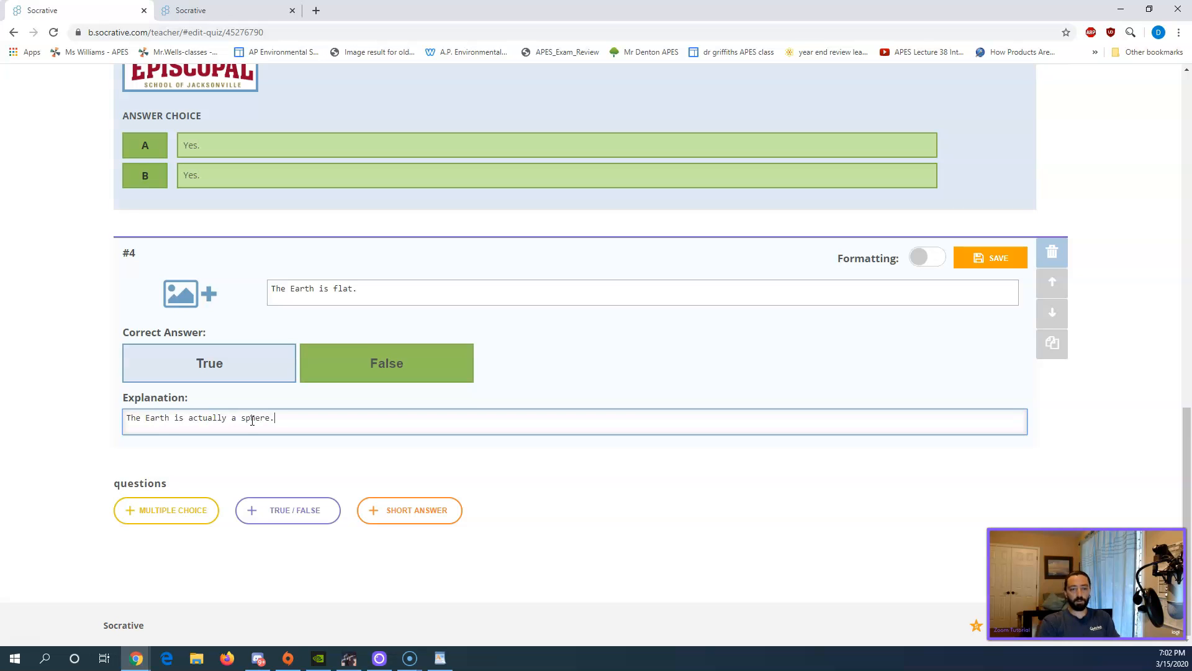
click(993, 257)
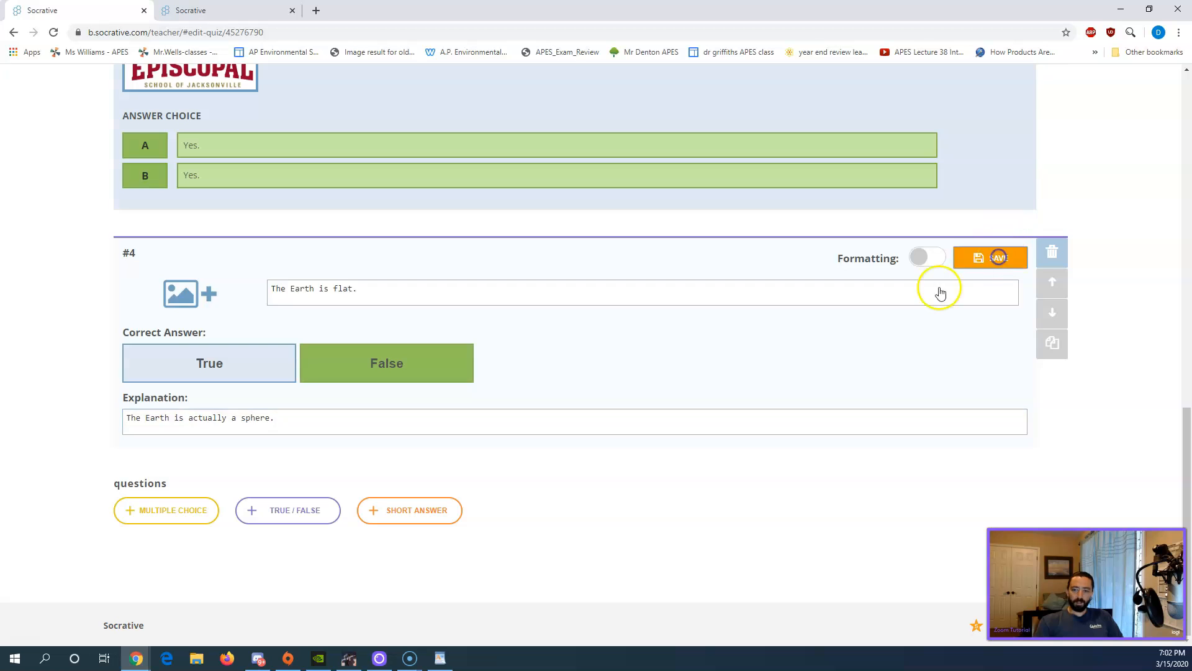
Add and save short-answer question 5, The answer is "1.0", with 1.0 as its only correct answer
click(408, 508)
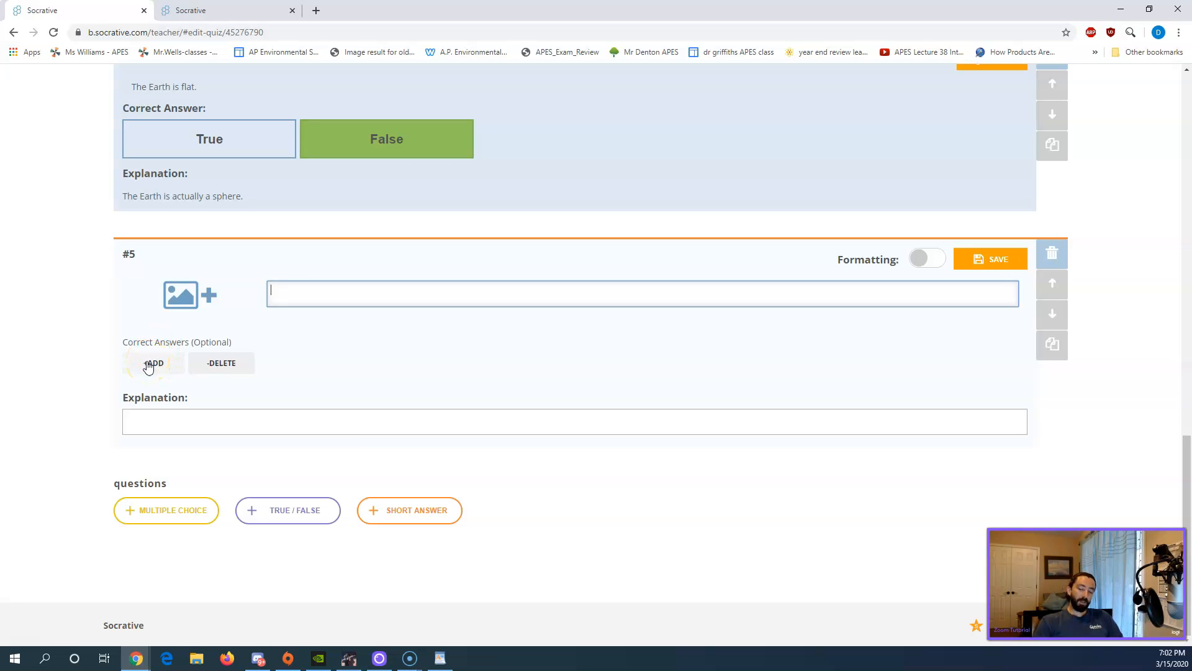
click(148, 367)
click(302, 296)
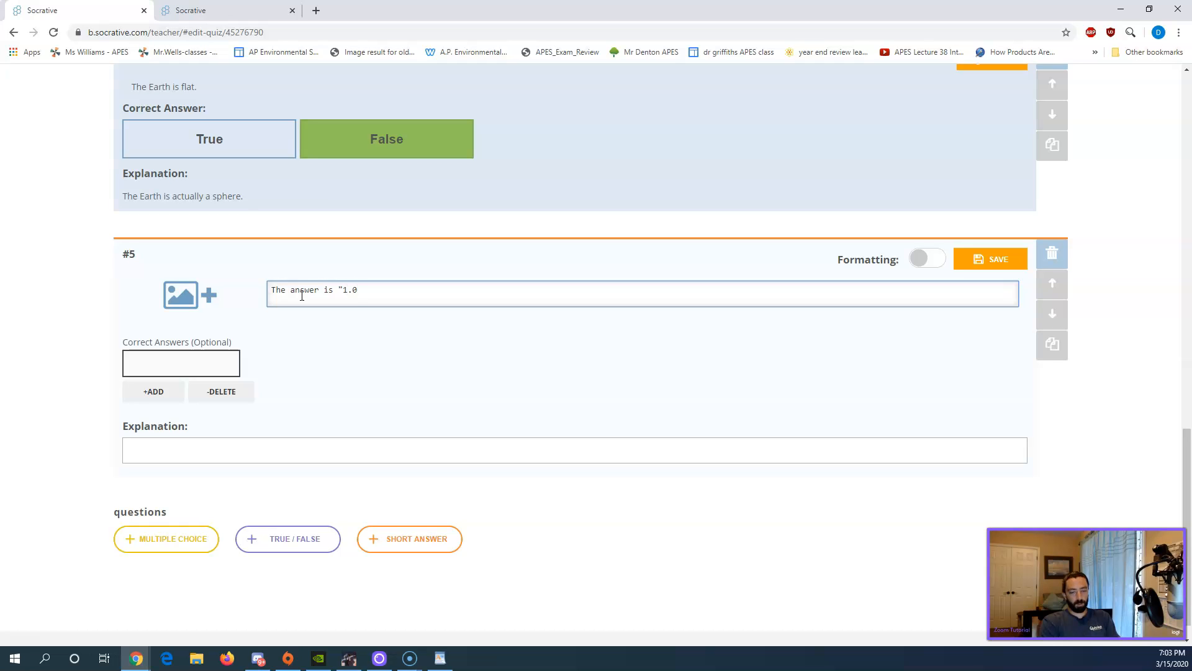
click(179, 361)
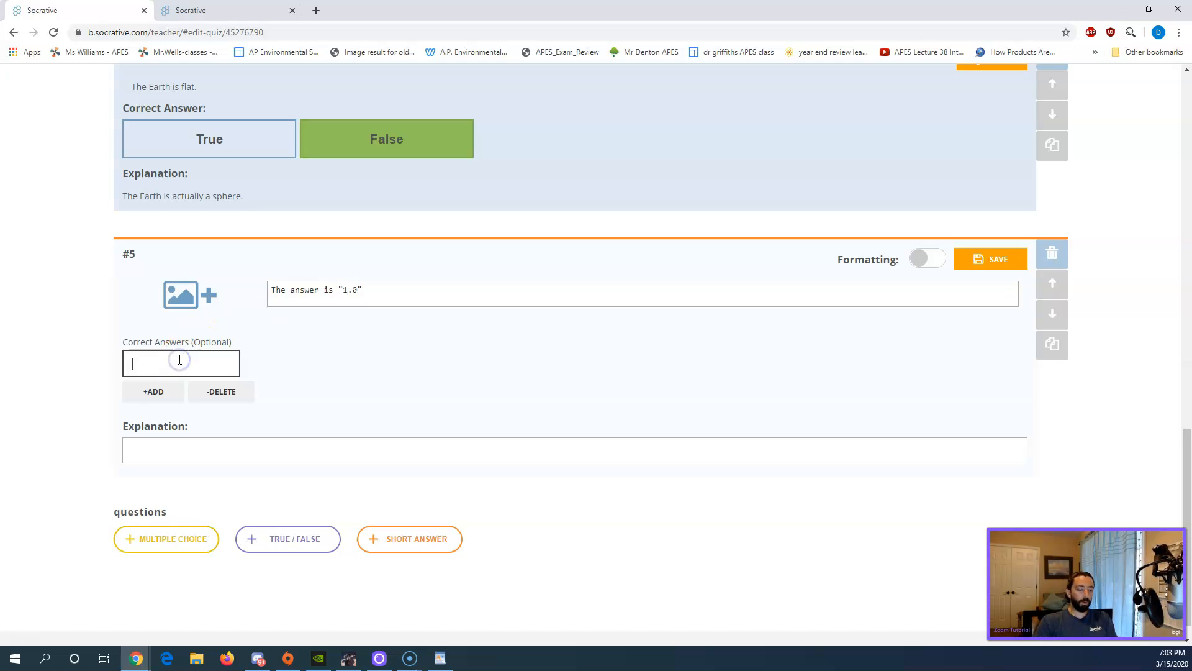
click(157, 391)
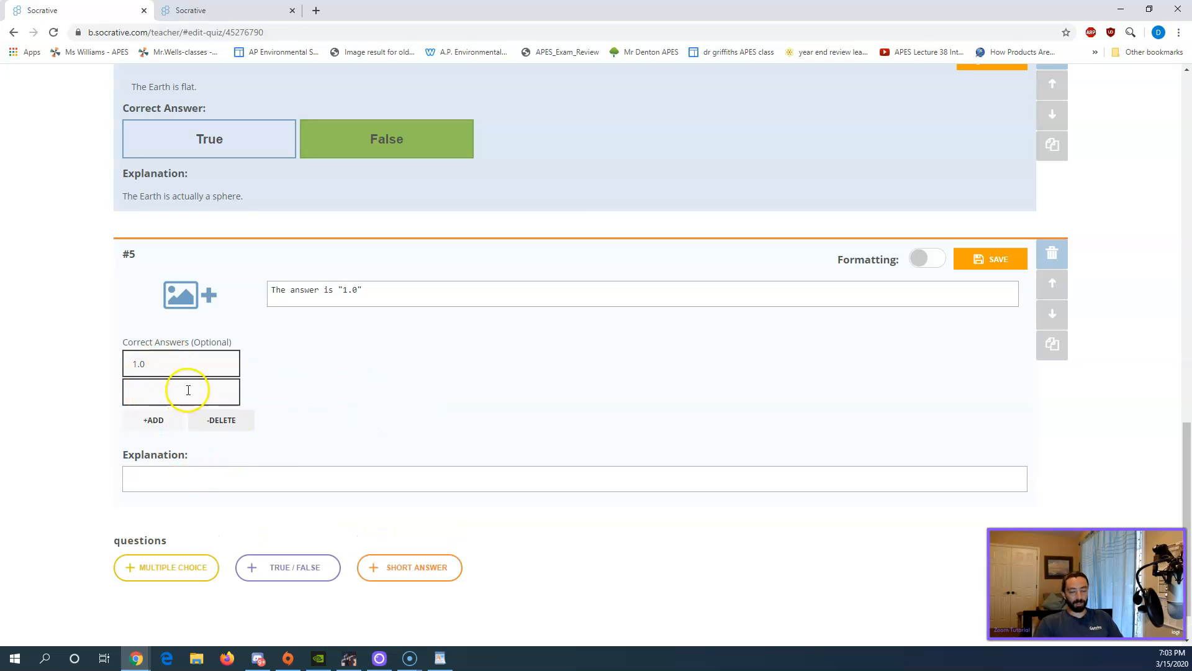
click(222, 421)
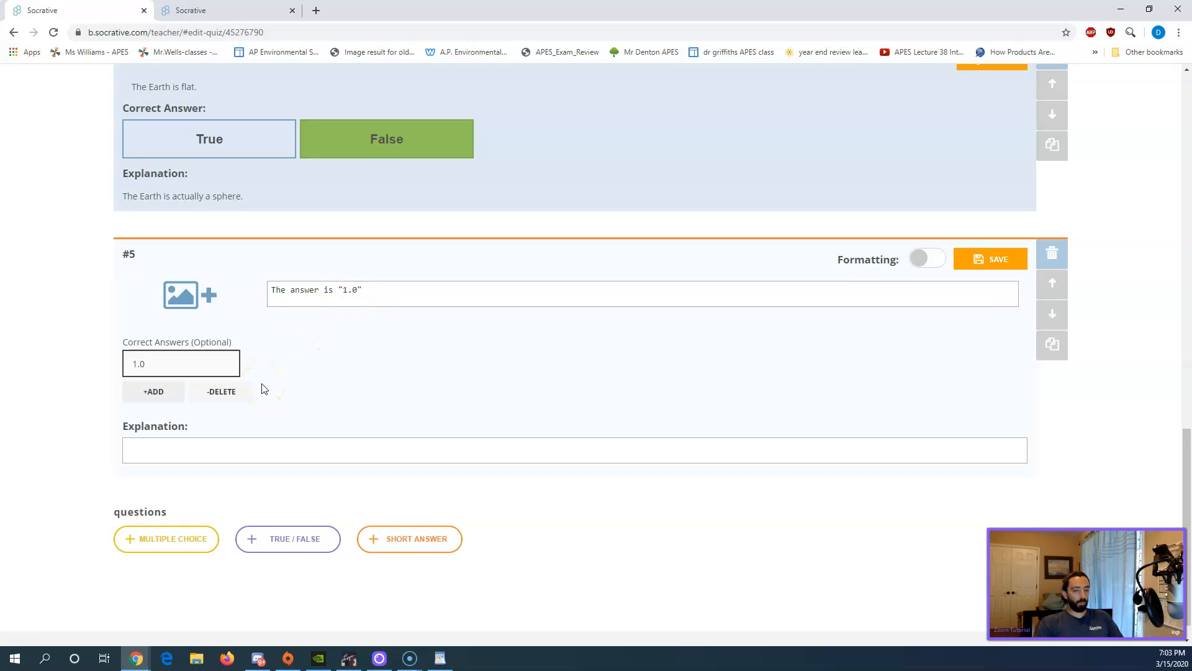
scroll(305, 405, up, 1)
scroll(305, 405, down, 1)
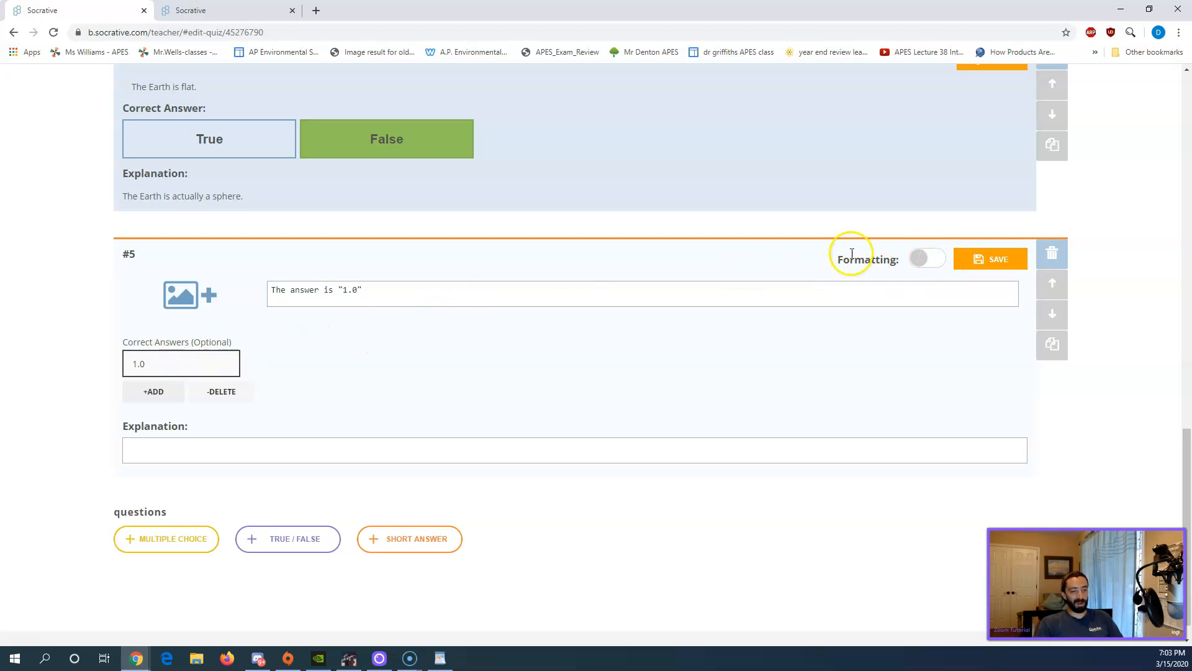
click(988, 259)
Look over the Energy Quiz questions, then save the quiz and exit the editor
scroll(472, 367, up, 10)
scroll(454, 378, up, 7)
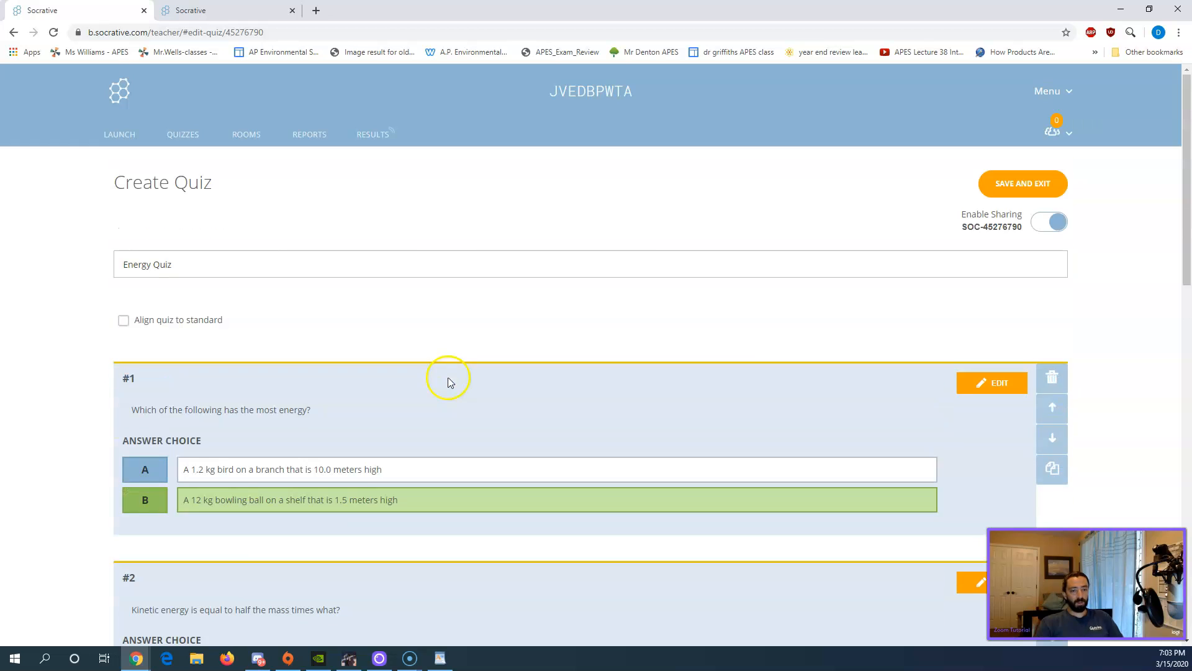
scroll(435, 384, down, 9)
scroll(434, 384, up, 9)
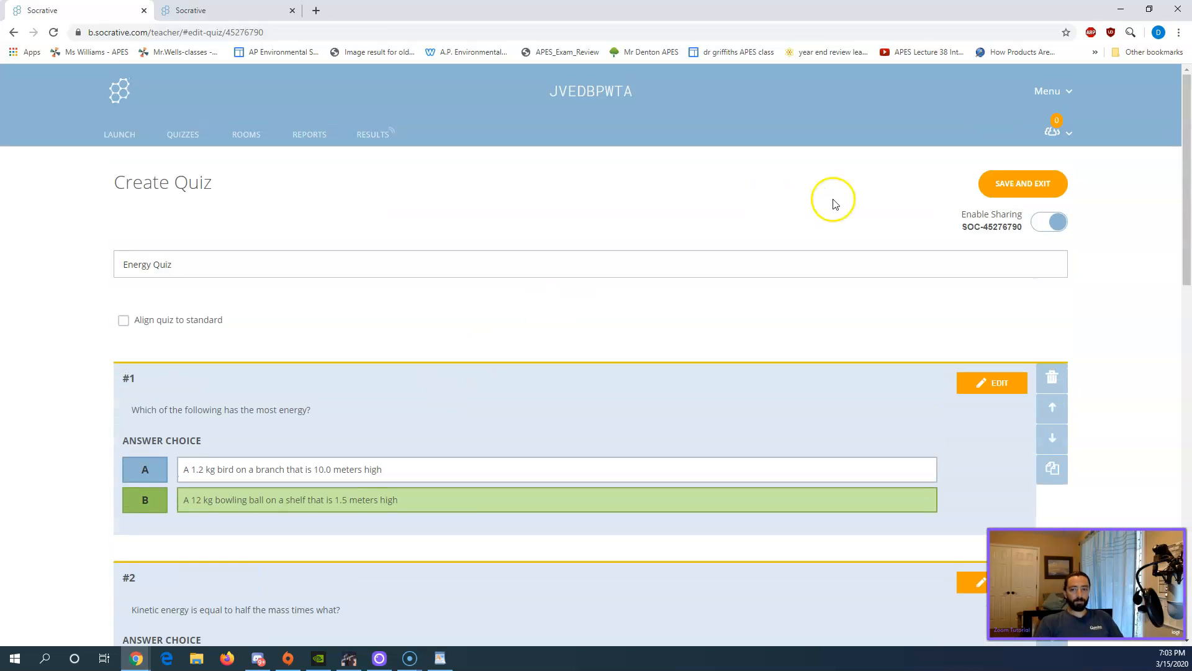
click(1022, 191)
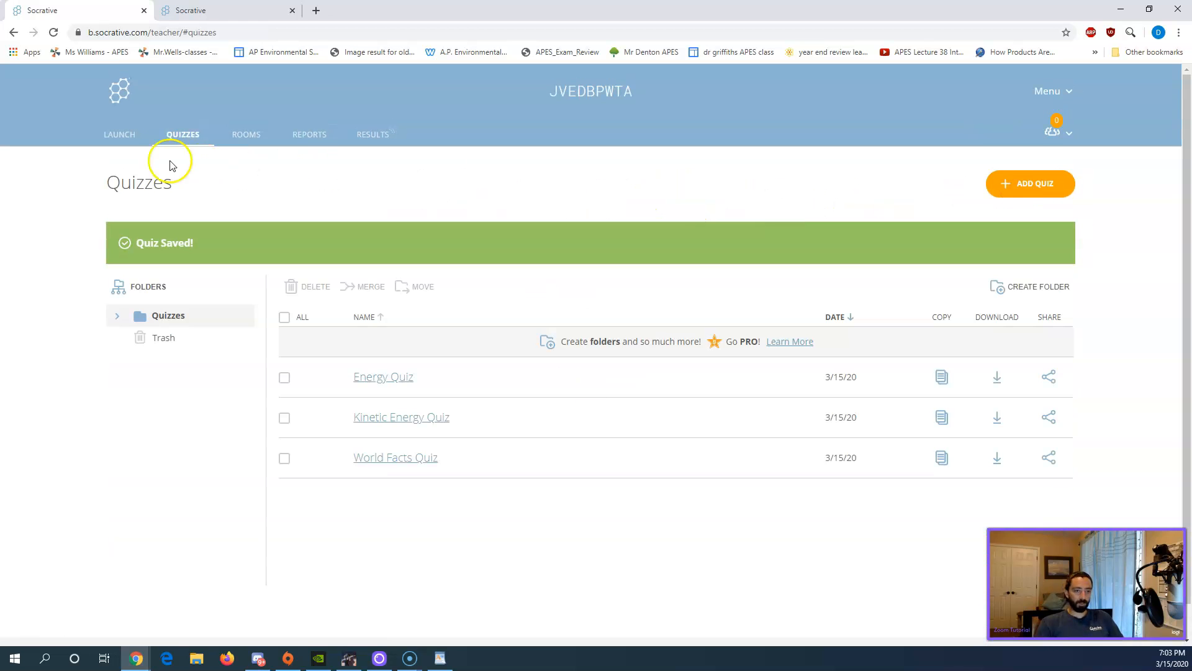
Stop the current activity and choose Energy Quiz for a new quiz launch
click(126, 136)
click(434, 223)
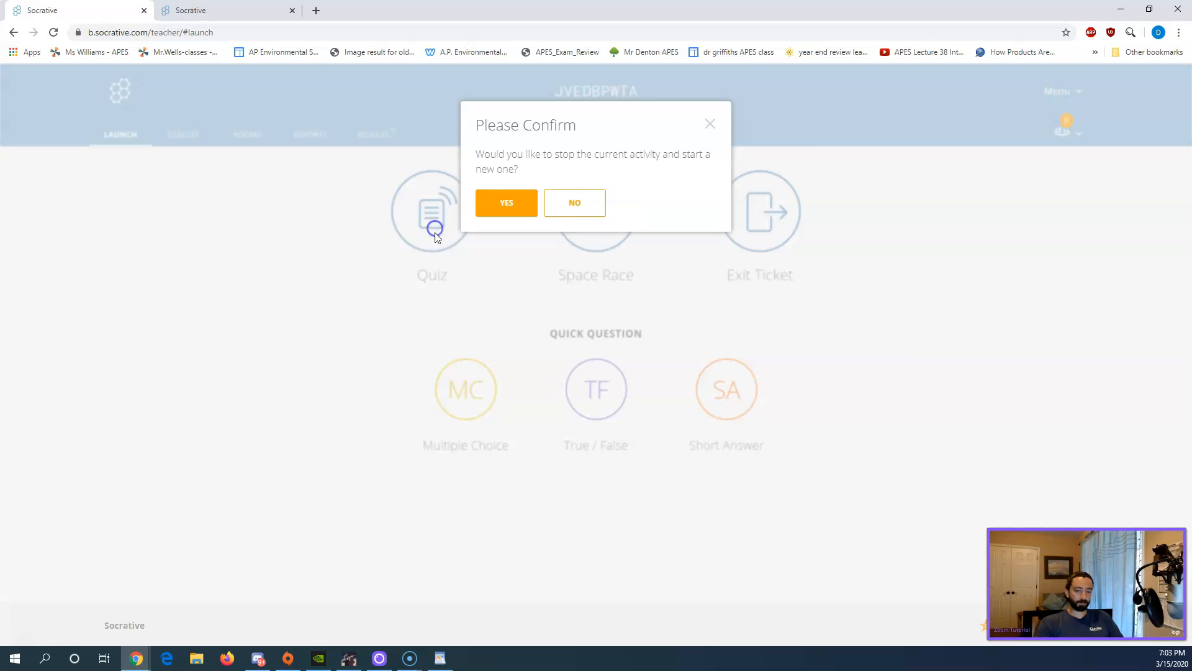
click(505, 206)
click(453, 287)
click(758, 466)
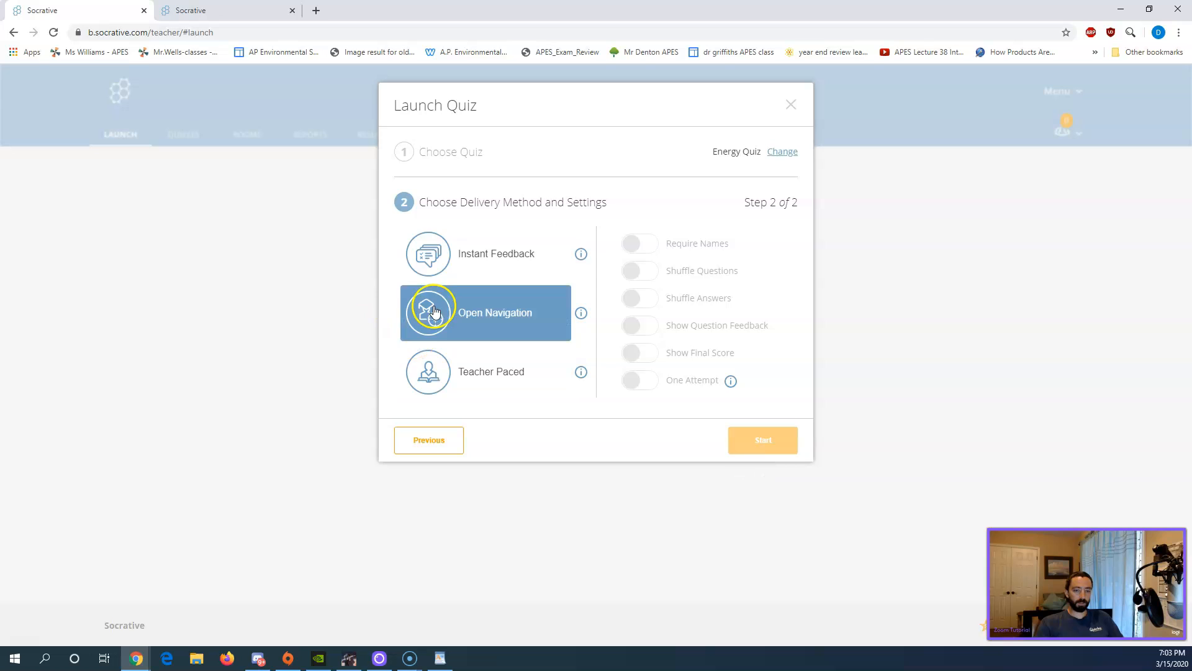
Start the Energy Quiz with Instant Feedback delivery and Show Final Score enabled
click(460, 266)
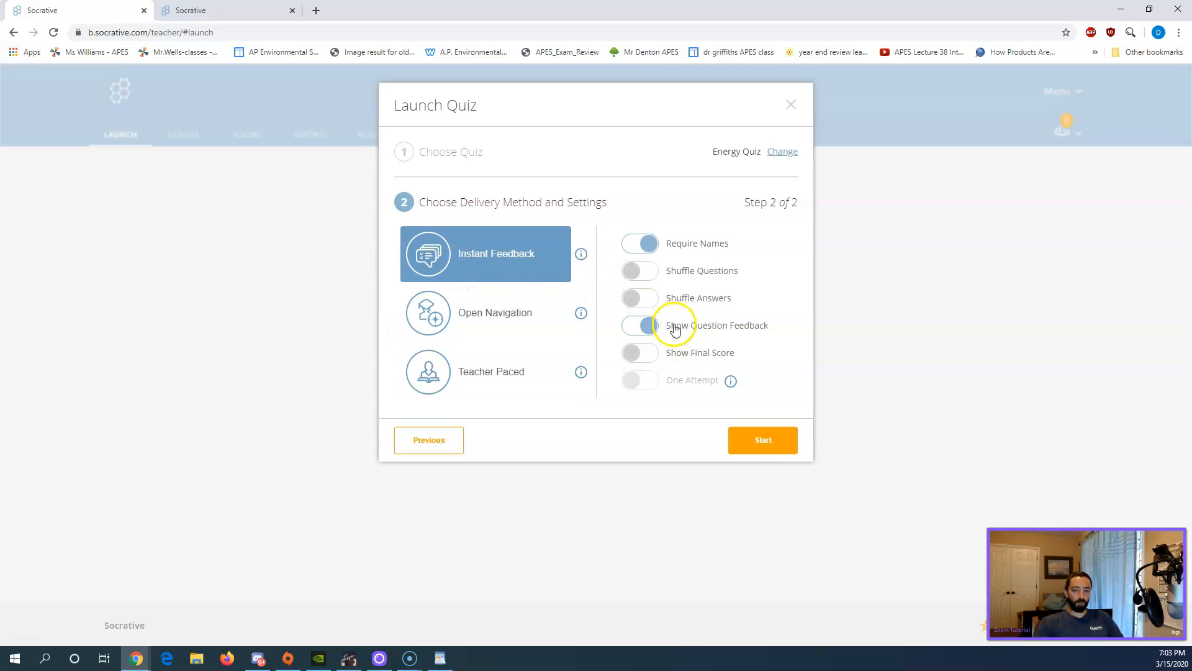
click(639, 352)
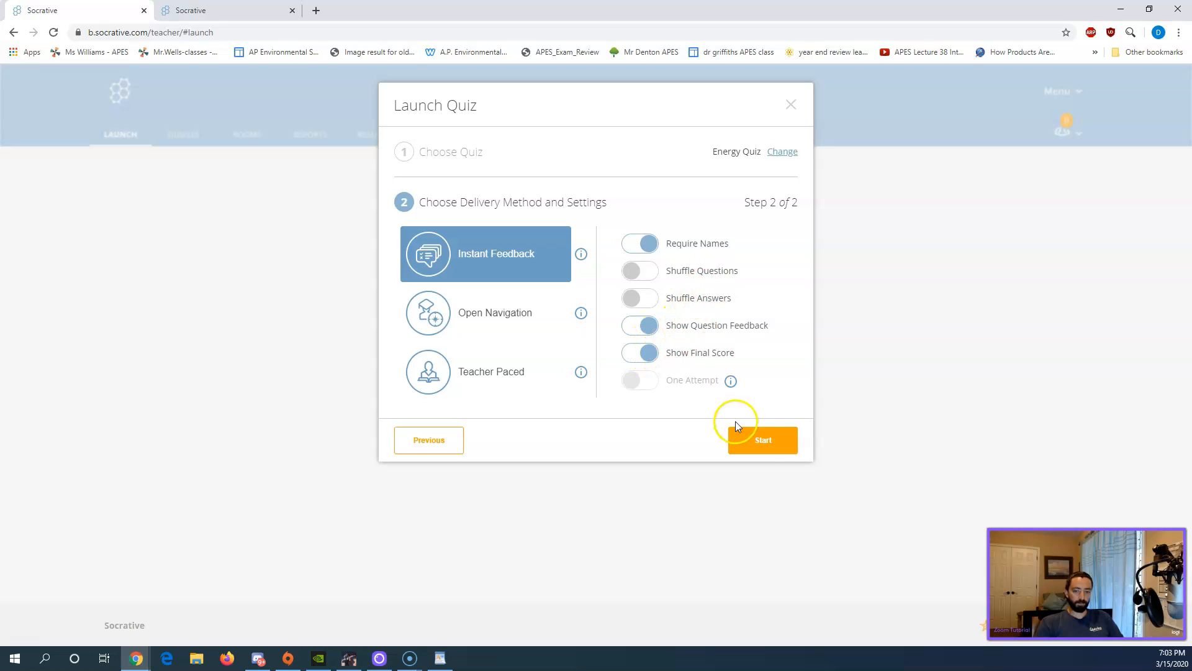
click(764, 440)
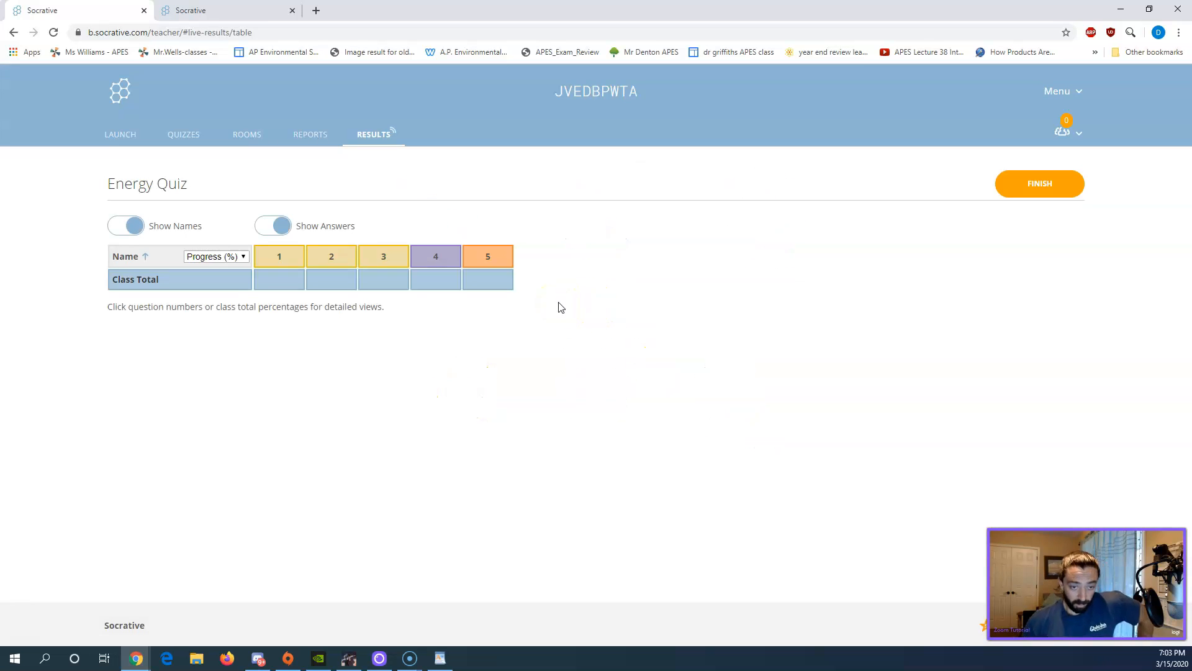
Switch to the student page and reload it at b.socrative.com/student/ without the #wait ending
click(224, 10)
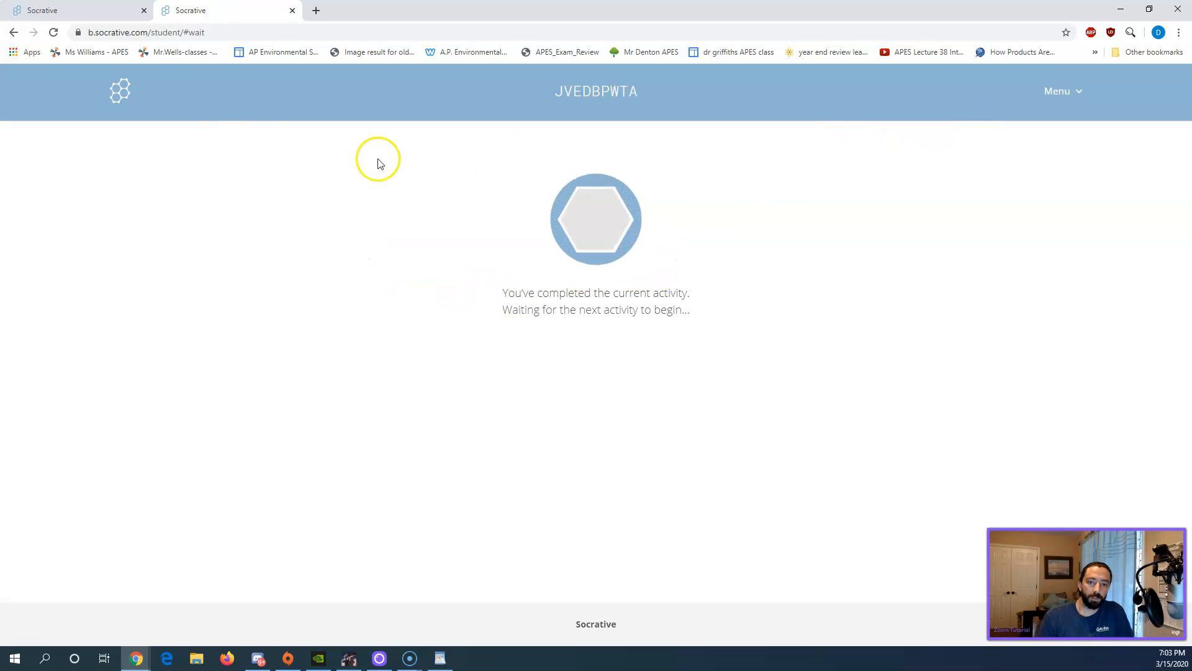
click(53, 33)
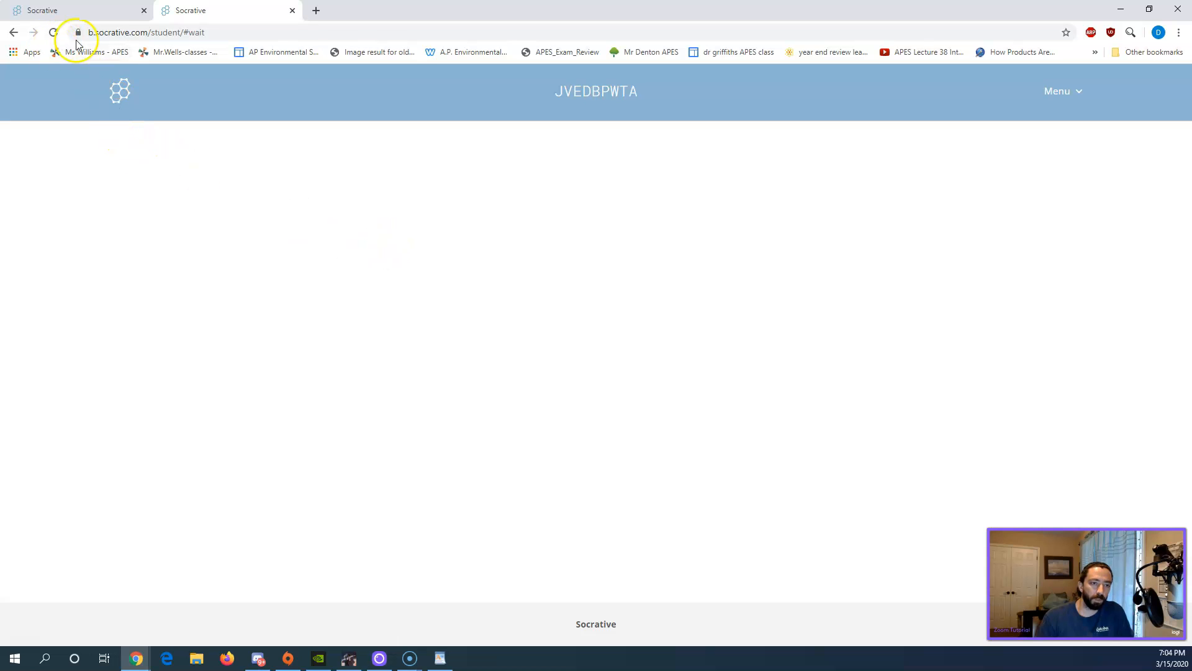
click(207, 35)
drag(185, 34, 182, 33)
key(BackSpace)
key(Return)
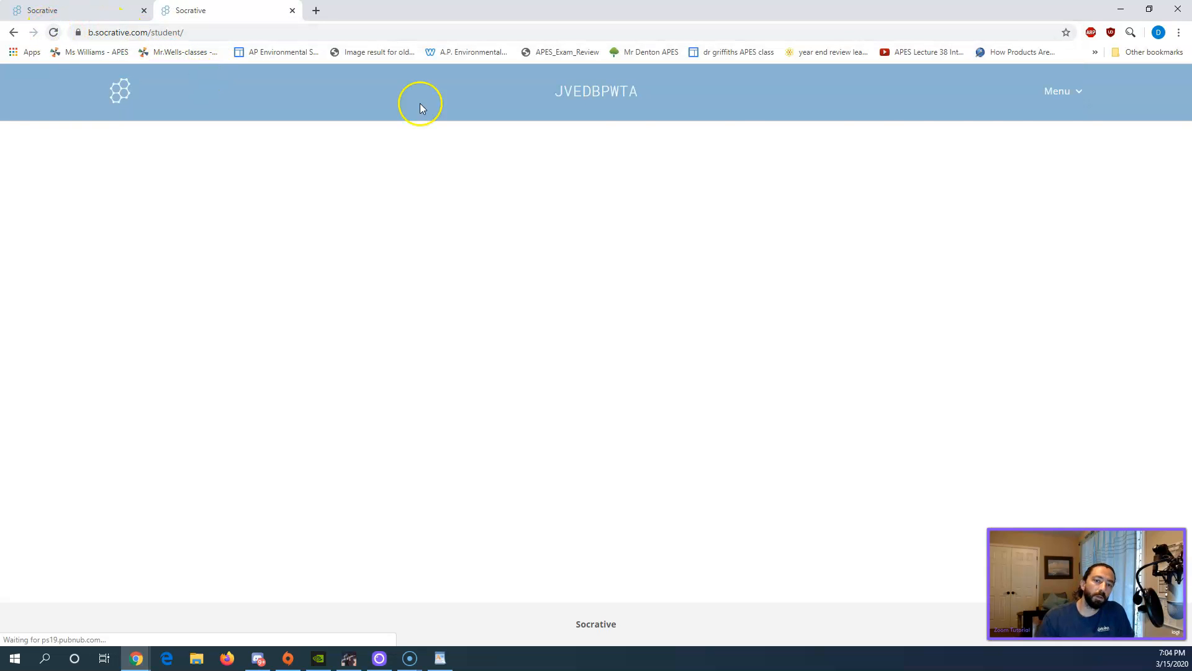
click(1059, 91)
click(1031, 116)
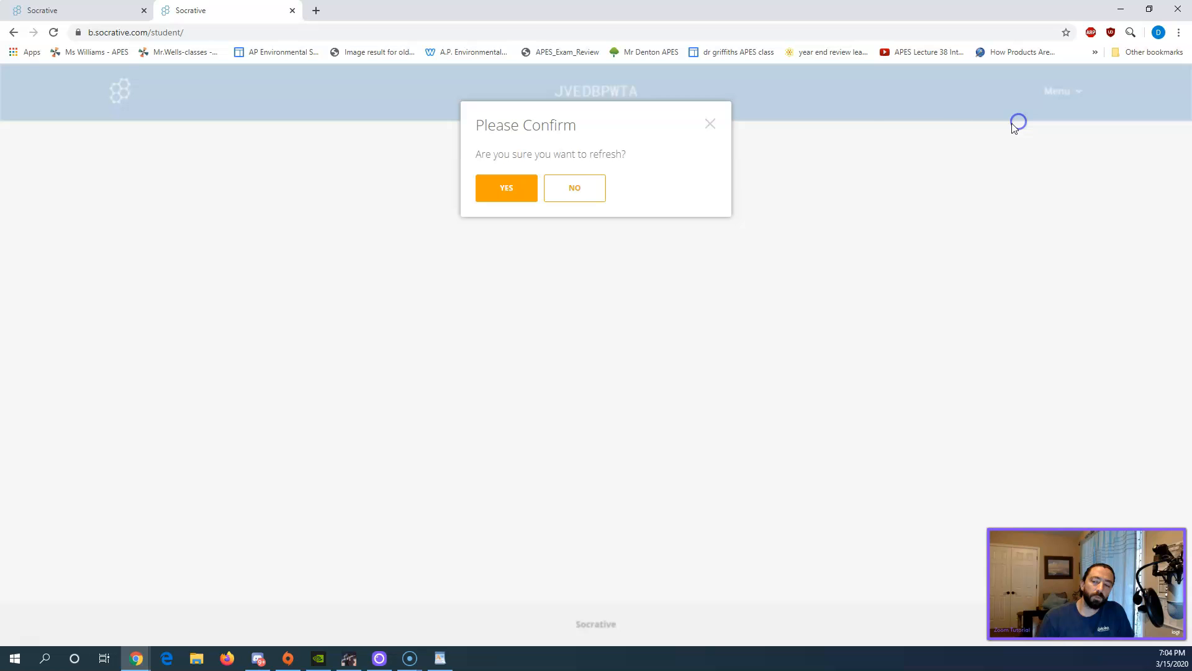
click(573, 199)
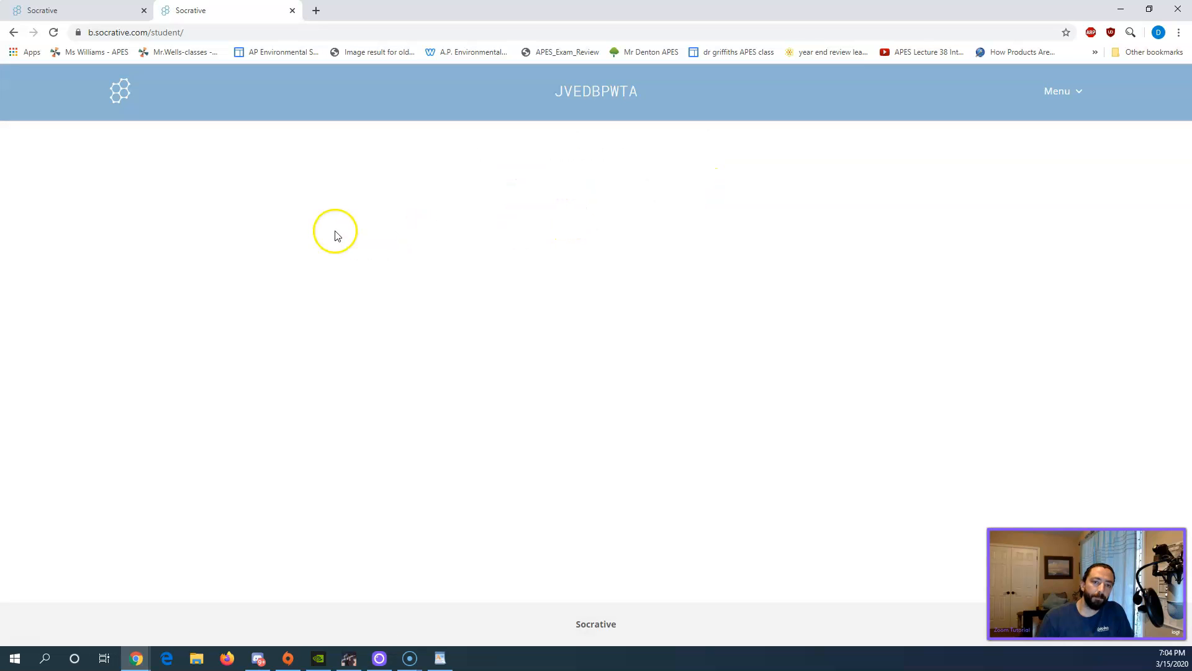
Enter the student's name to join the Energy Quiz
click(27, 637)
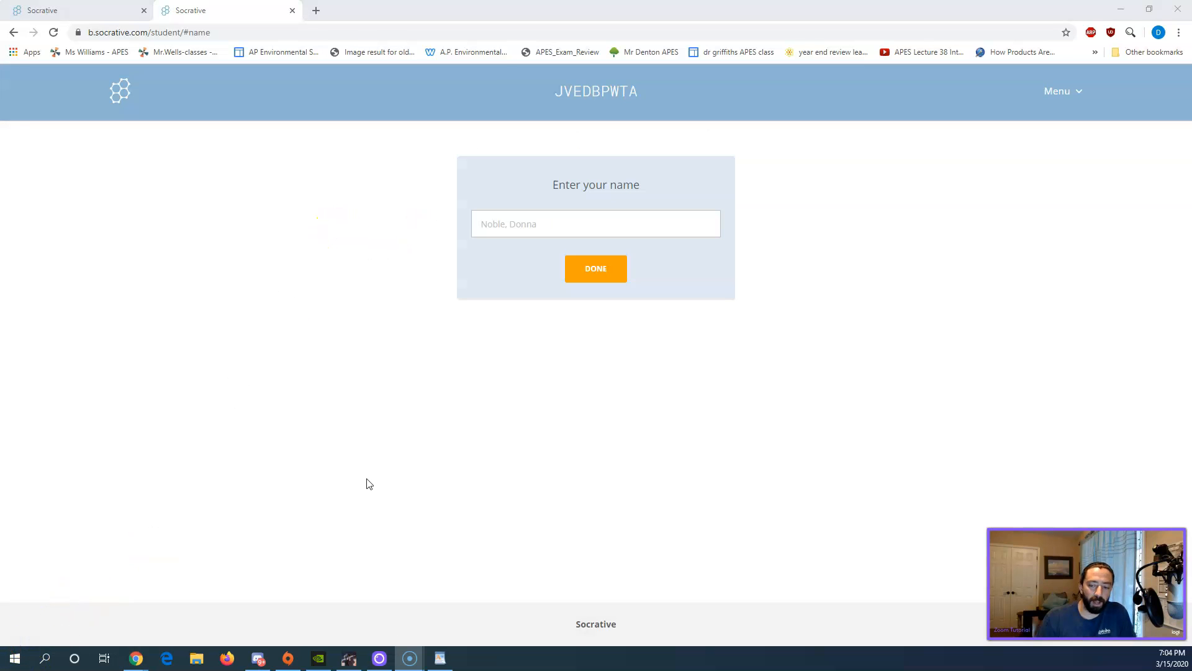
click(486, 221)
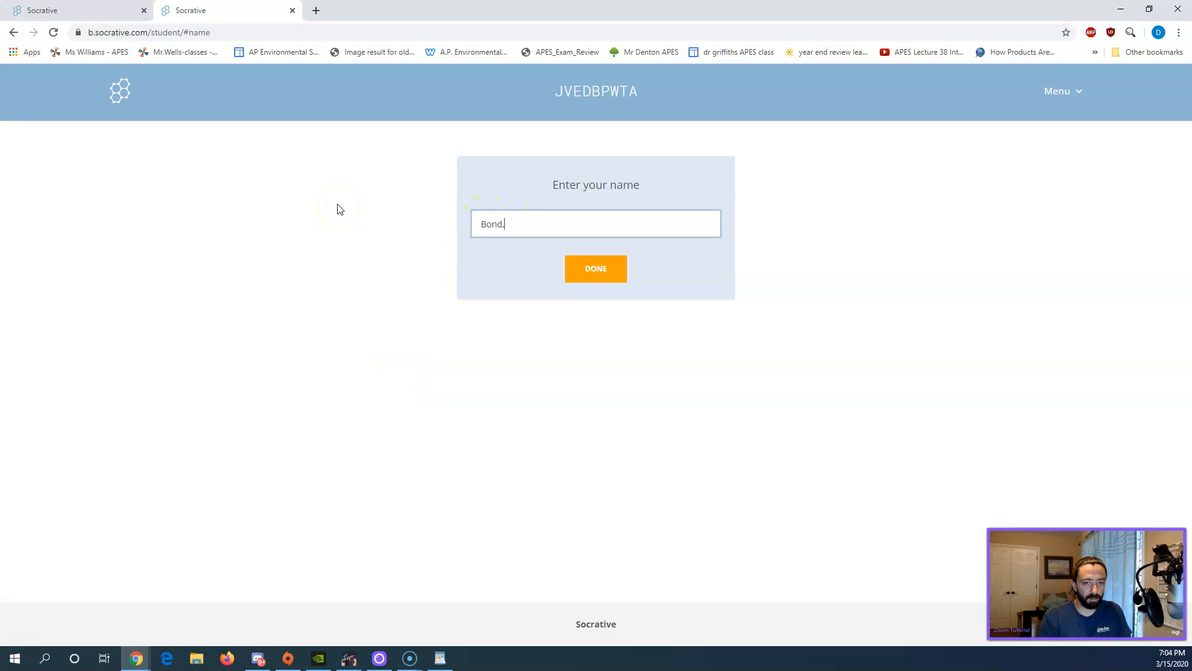
click(598, 272)
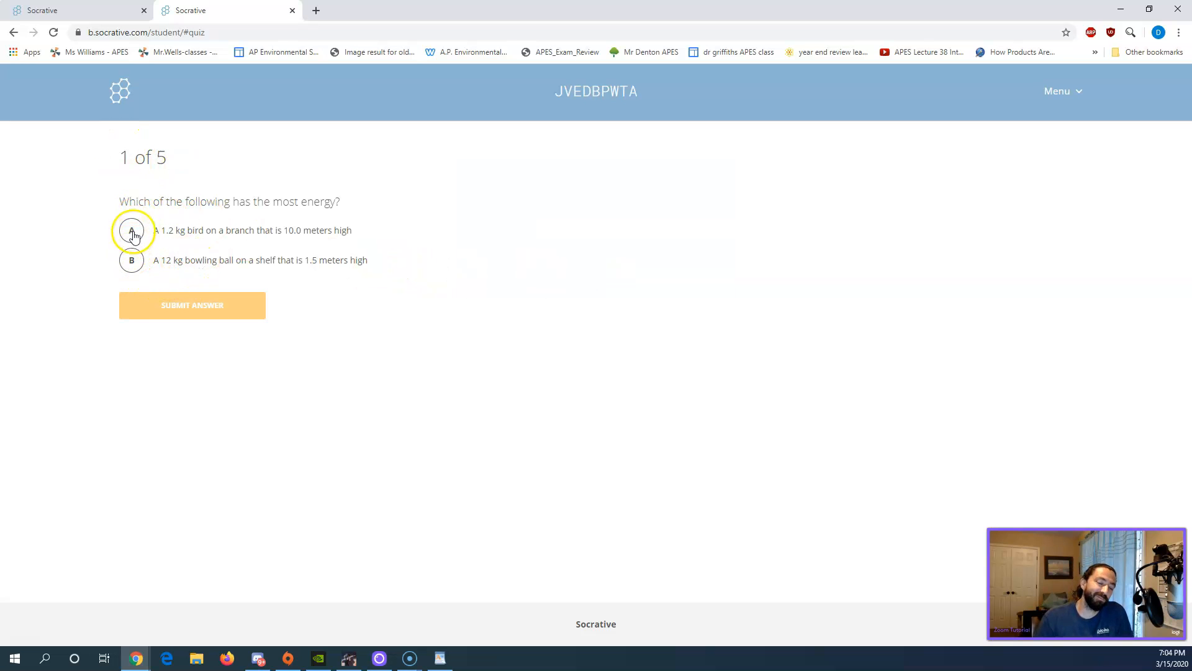
Submit B, the 12 kg bowling ball, for question 1 and B, "speed x 2", for question 2, dismissing the feedback each time
click(139, 268)
click(186, 306)
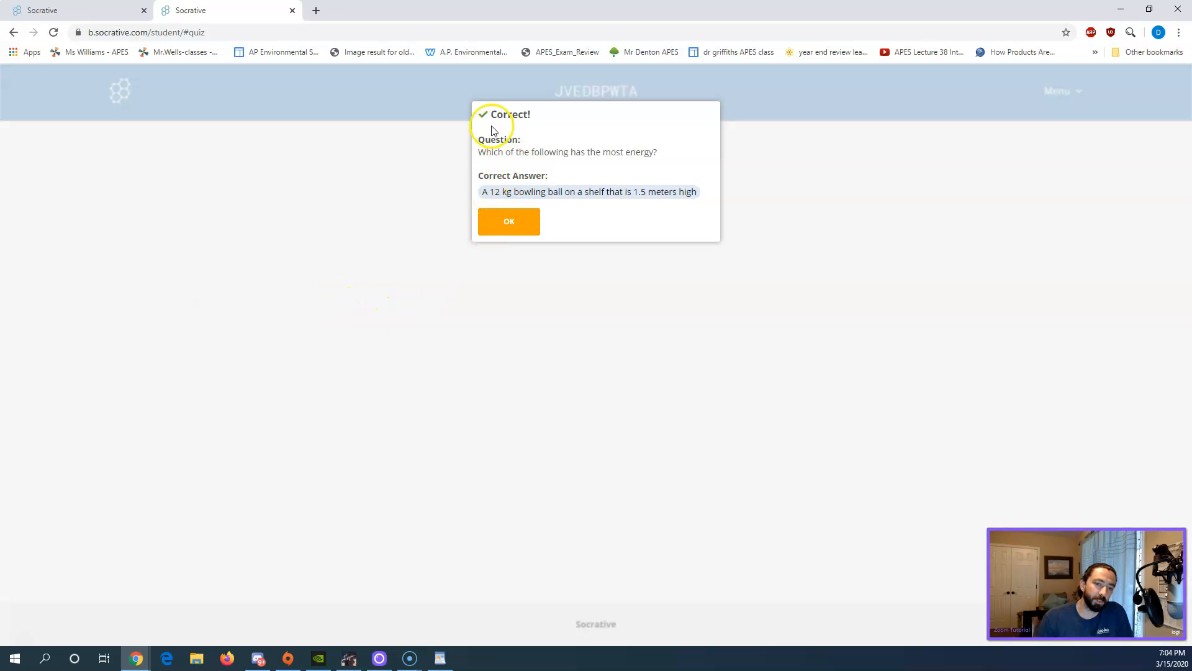
click(508, 221)
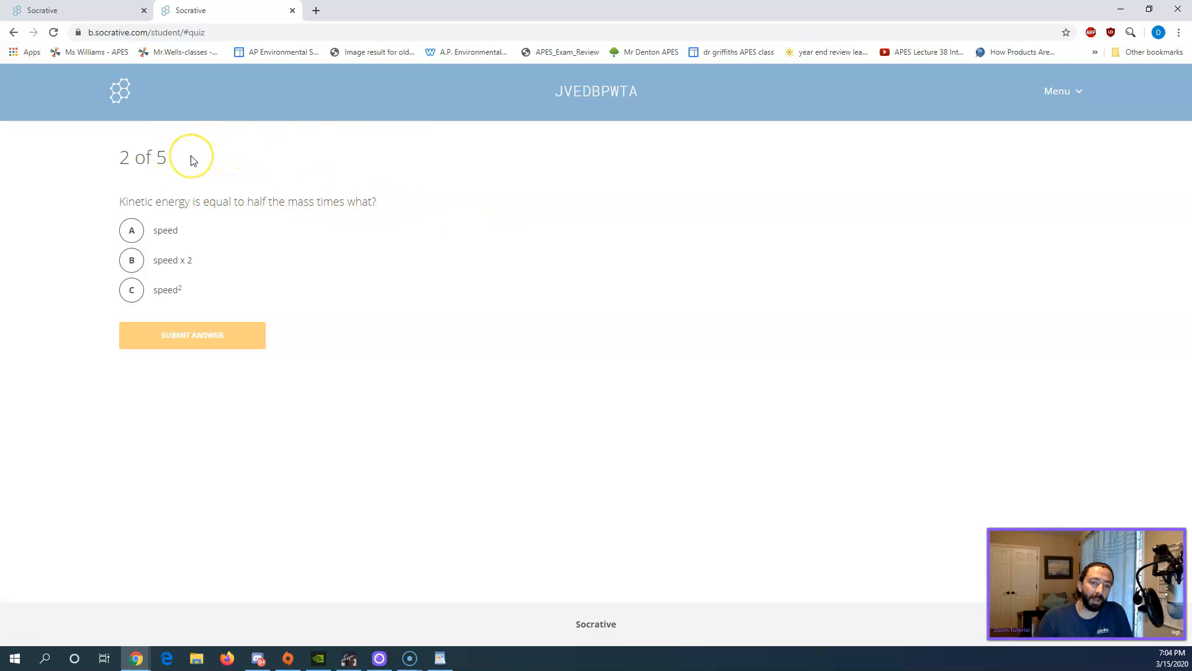
click(165, 262)
click(222, 343)
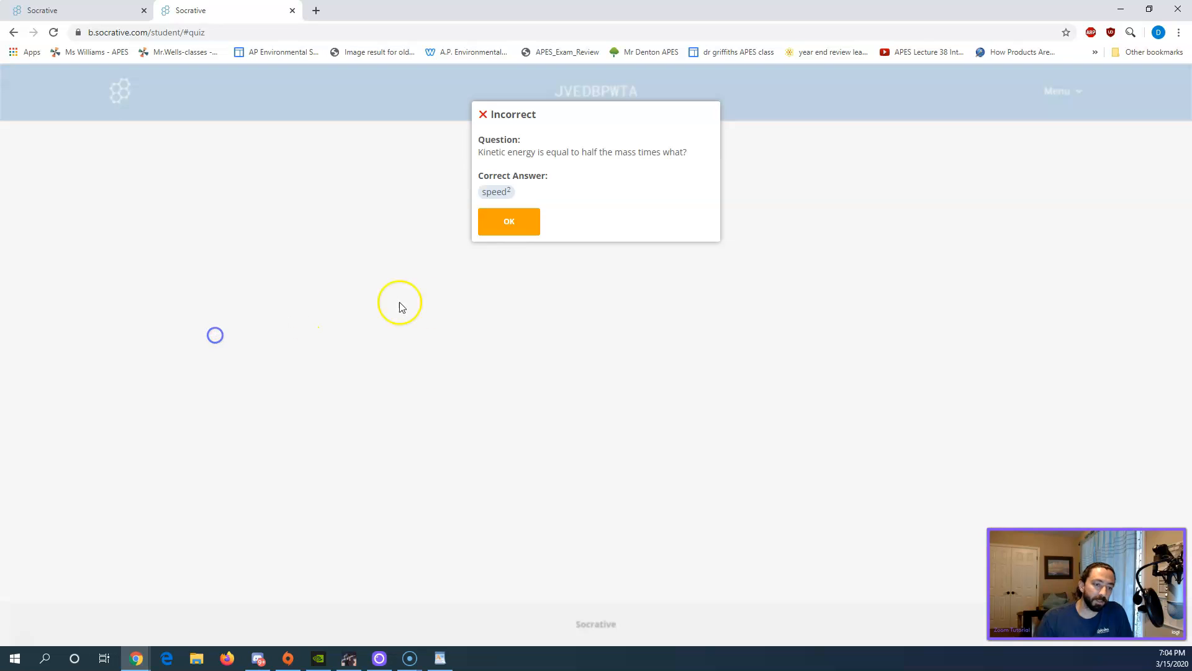
click(508, 230)
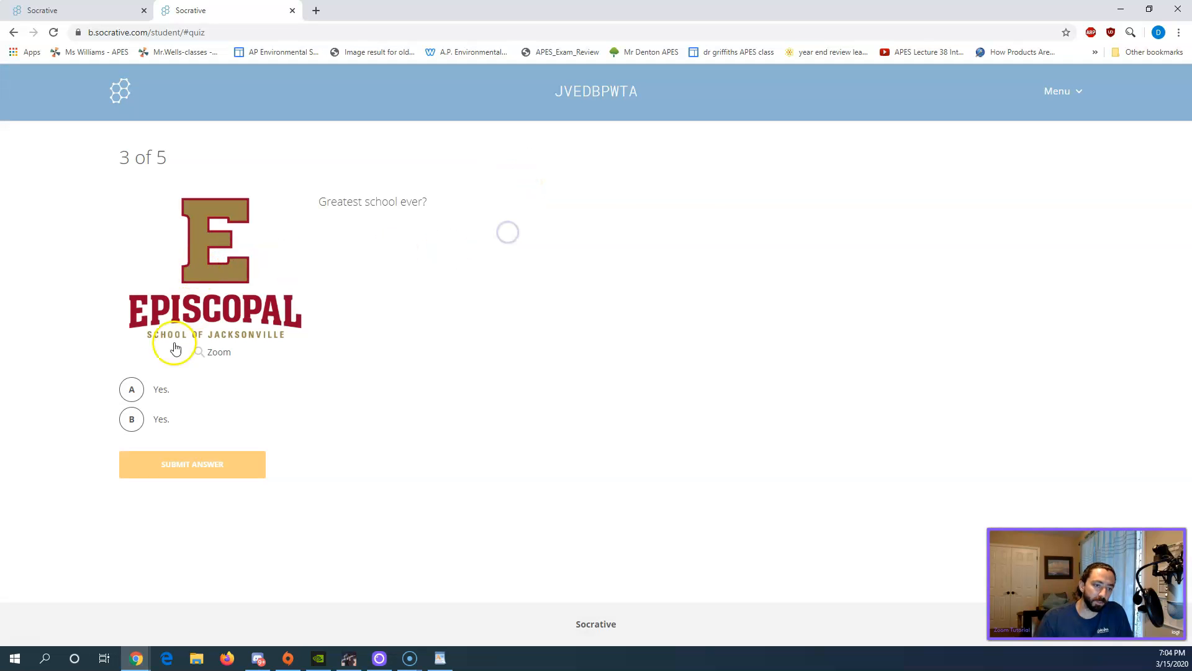
Submit both A and B for question 3 and False for question 4, dismissing the feedback each time
click(139, 421)
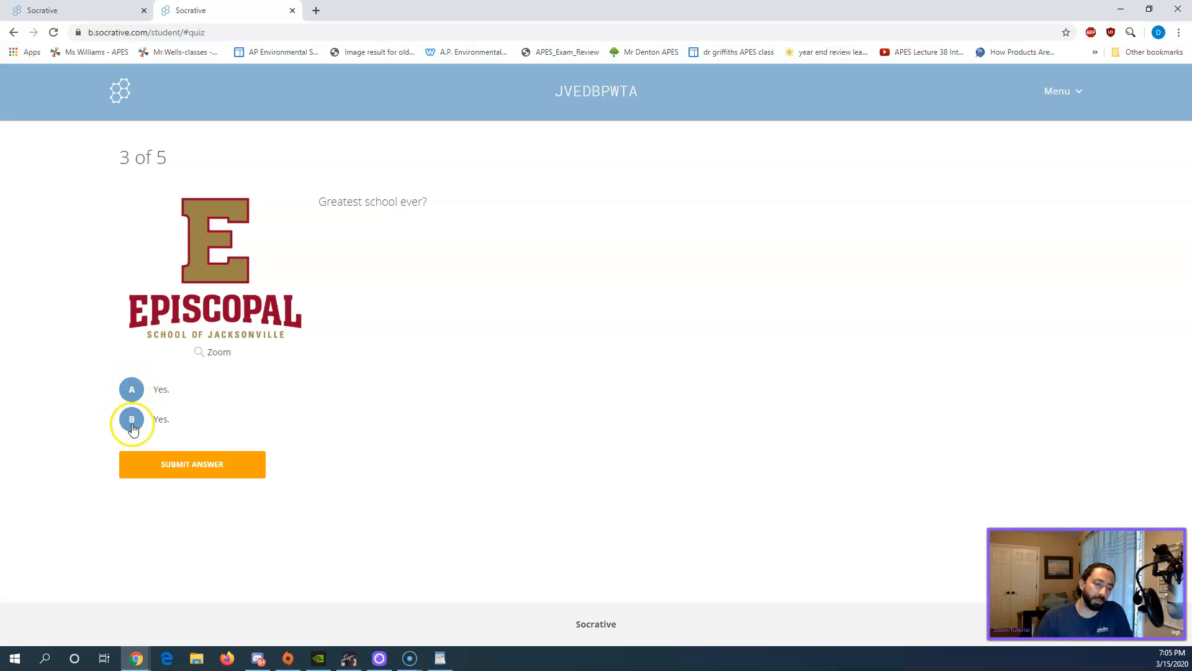
click(205, 471)
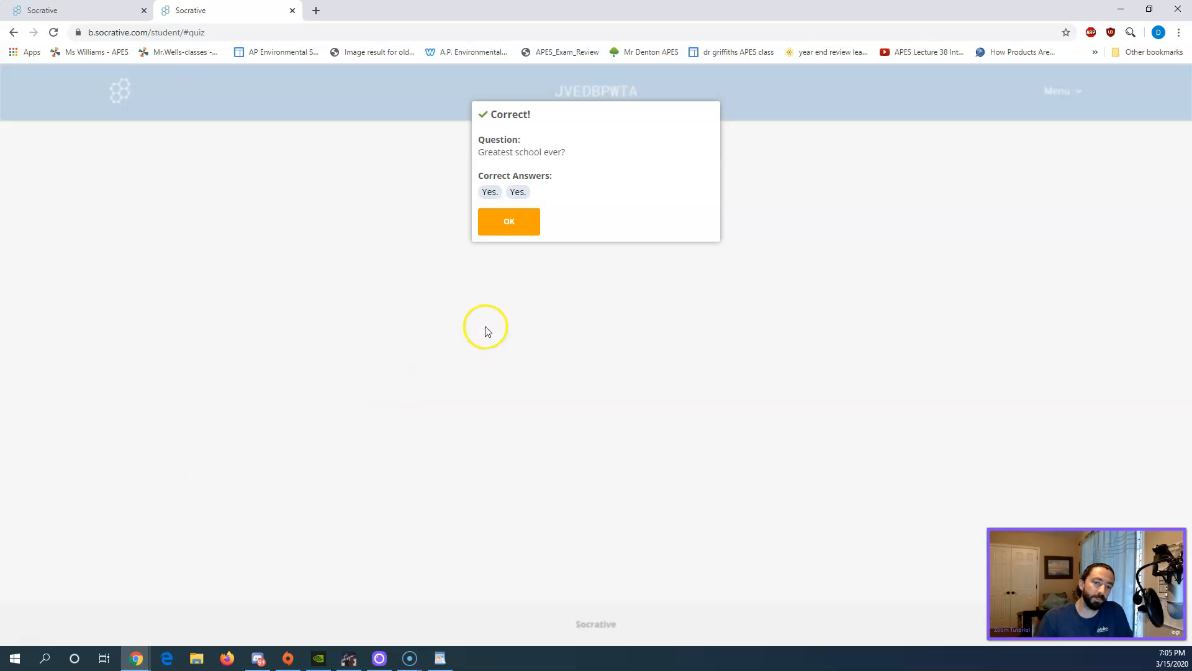
click(509, 222)
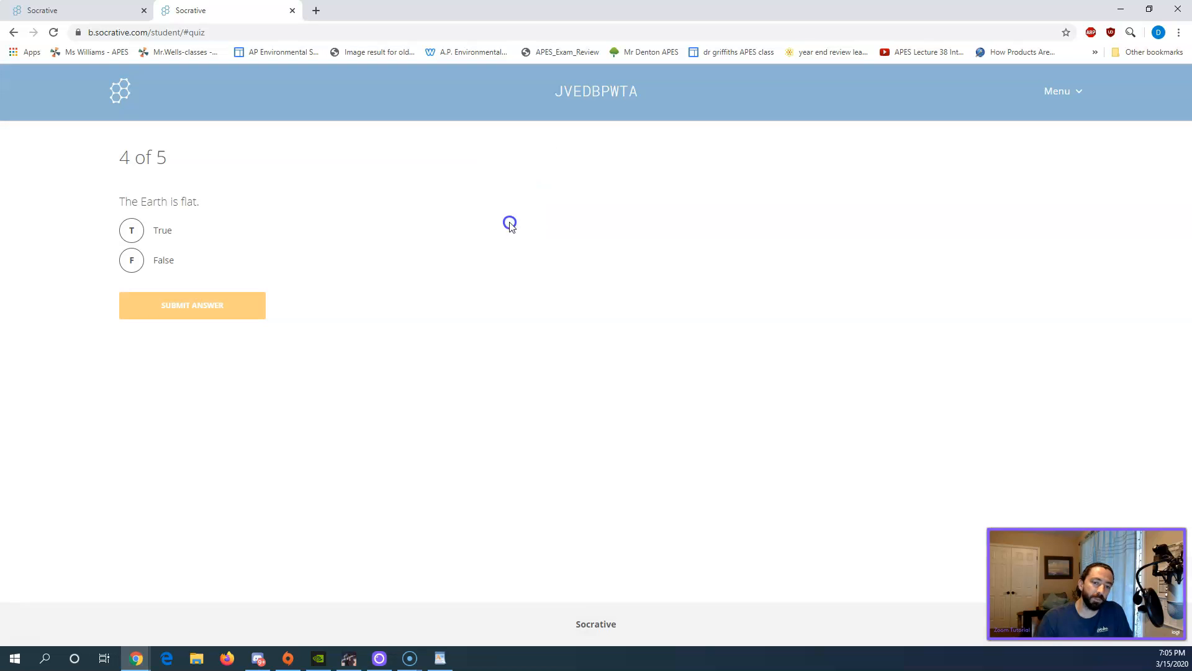
click(132, 260)
click(181, 300)
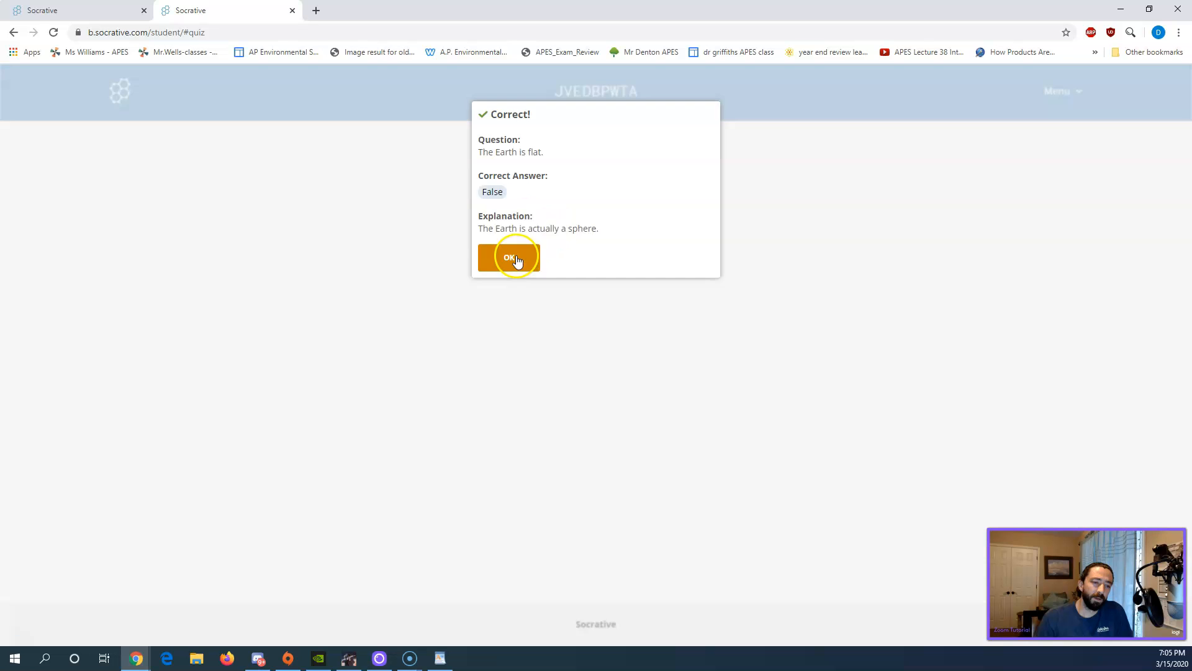
click(516, 260)
Submit 1 as the answer to question 5, finish the quiz and return to the teacher's live results
click(171, 229)
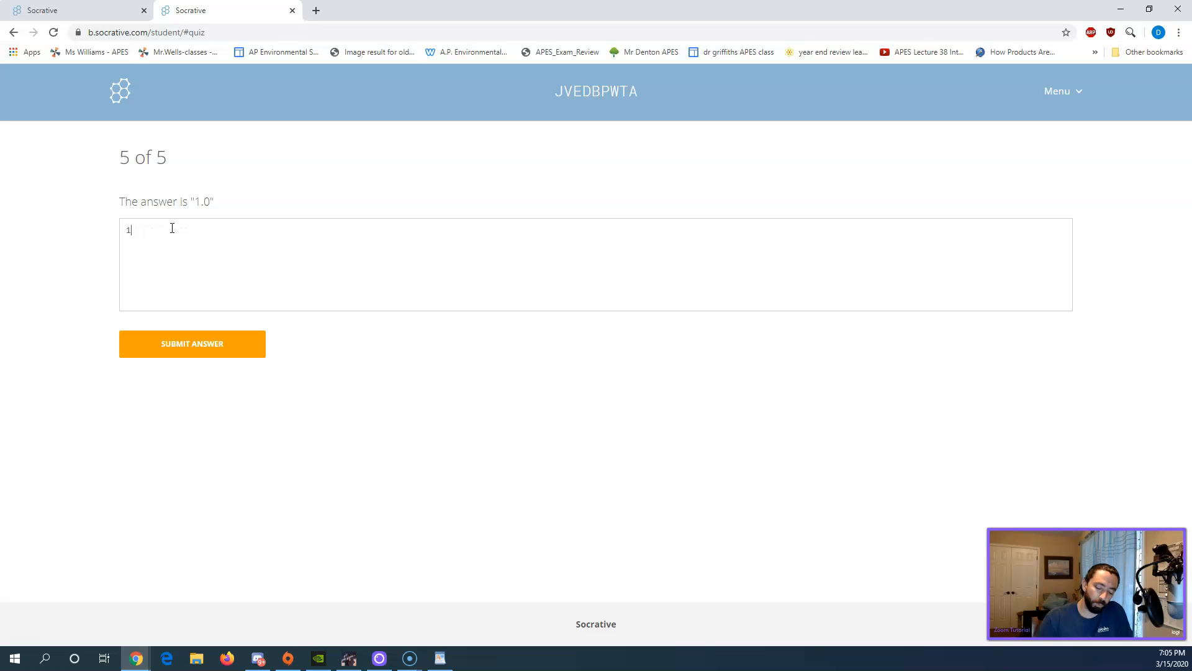
click(191, 345)
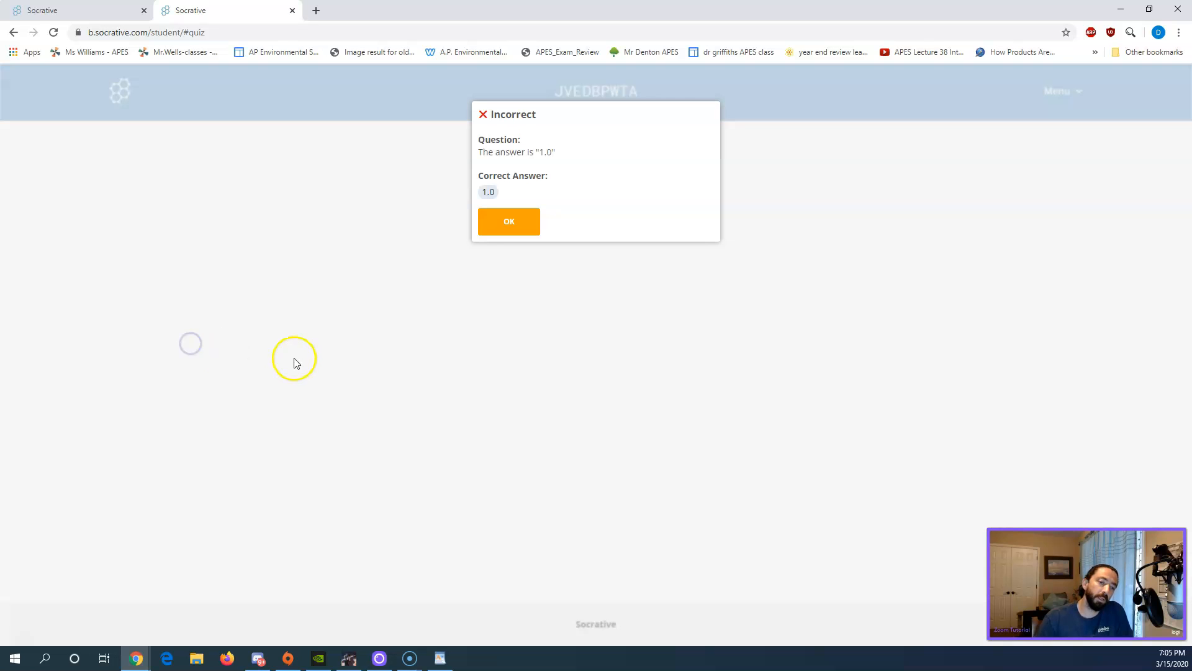
click(515, 215)
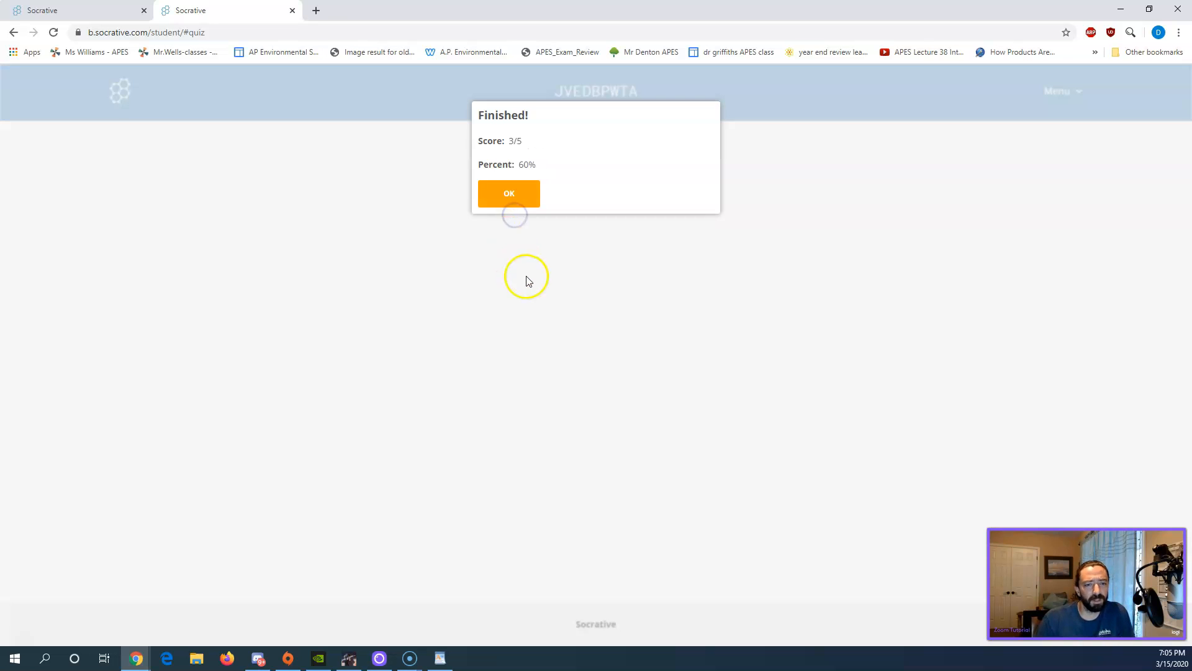
click(511, 197)
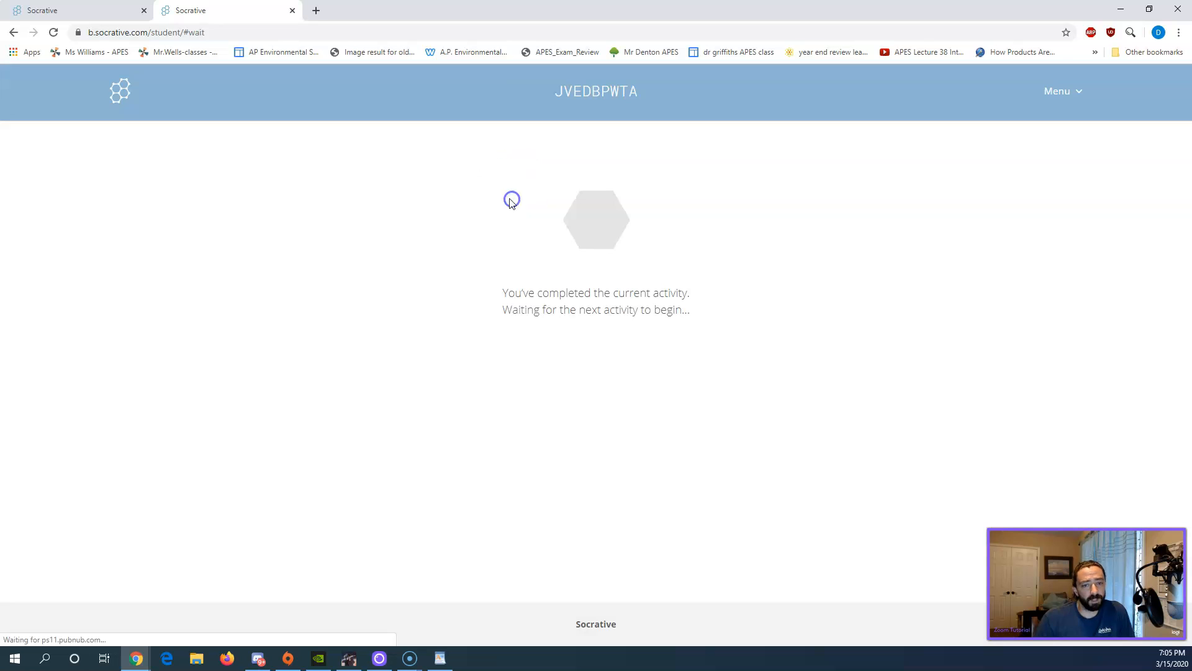
click(77, 12)
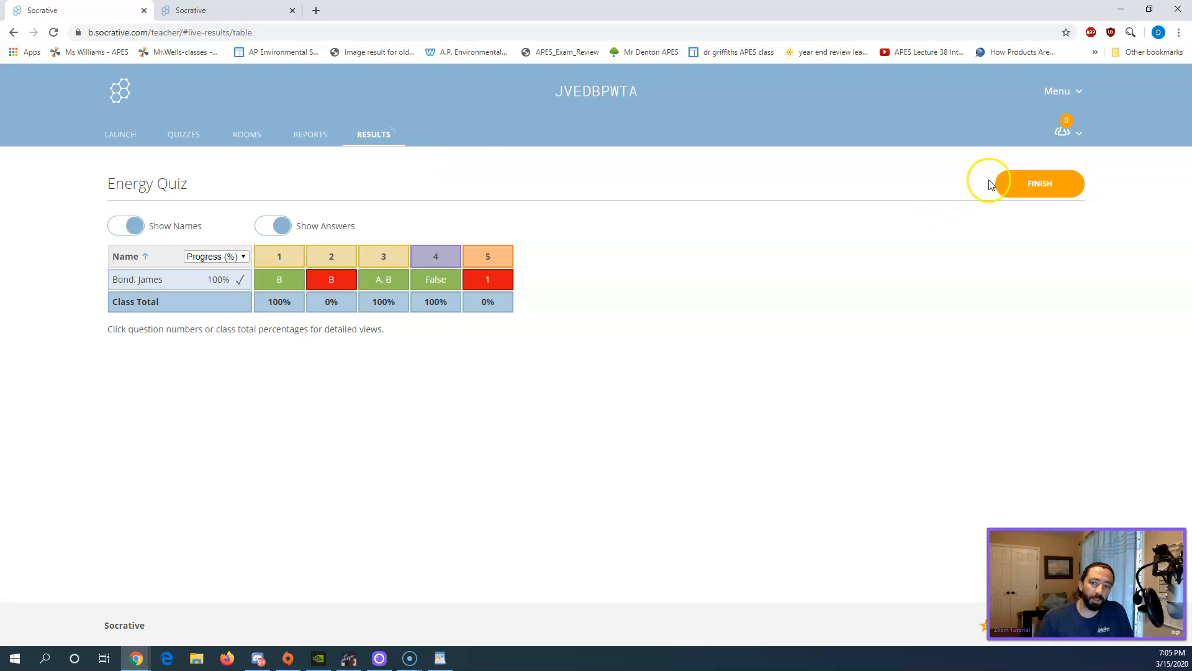
Try to finish the Energy Quiz and sign back in to the teacher account
click(1008, 182)
click(513, 190)
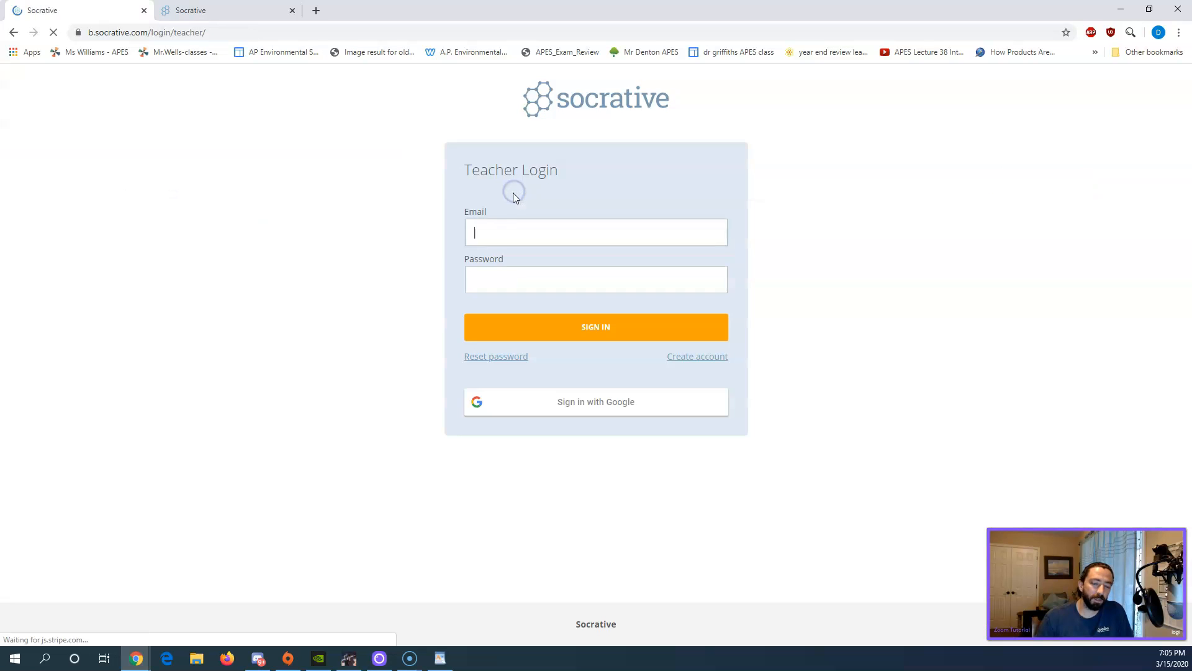
click(585, 337)
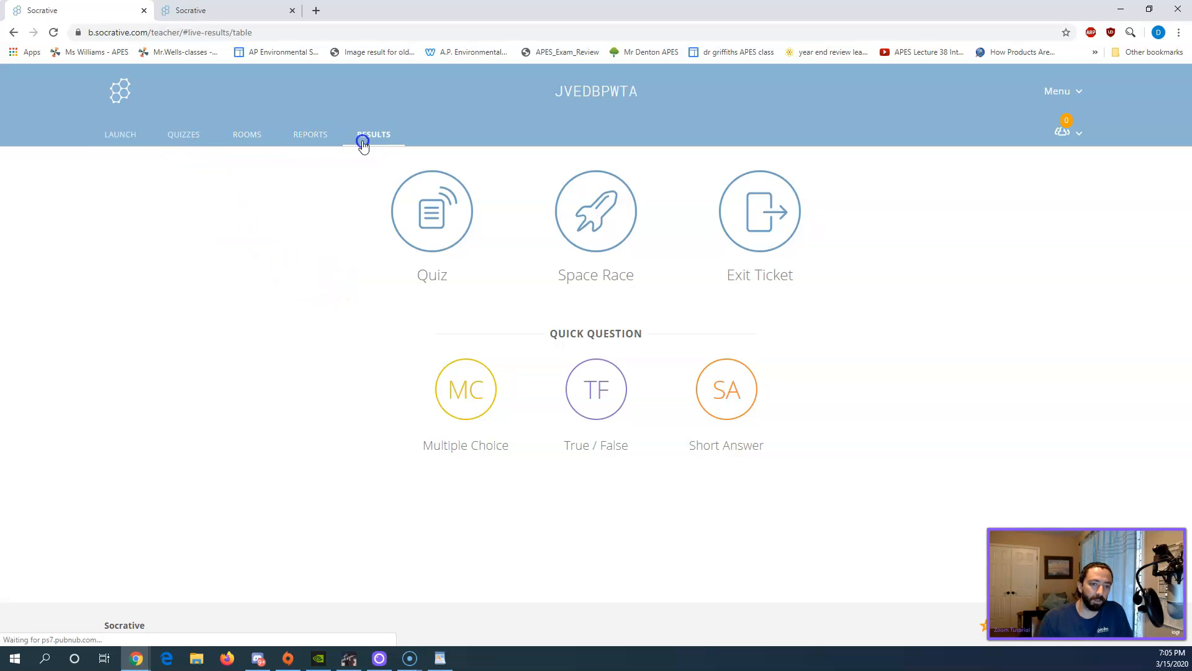
End the Energy Quiz activity from its live results and show the answers and student names in the final results
click(373, 135)
click(1054, 192)
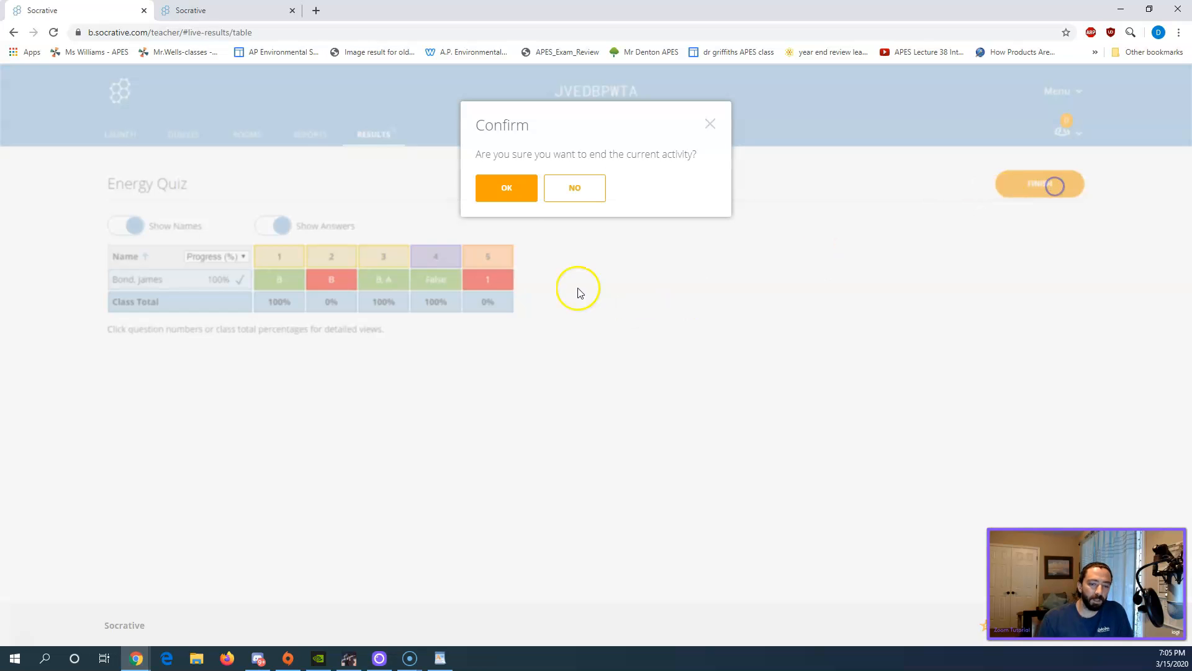
click(504, 189)
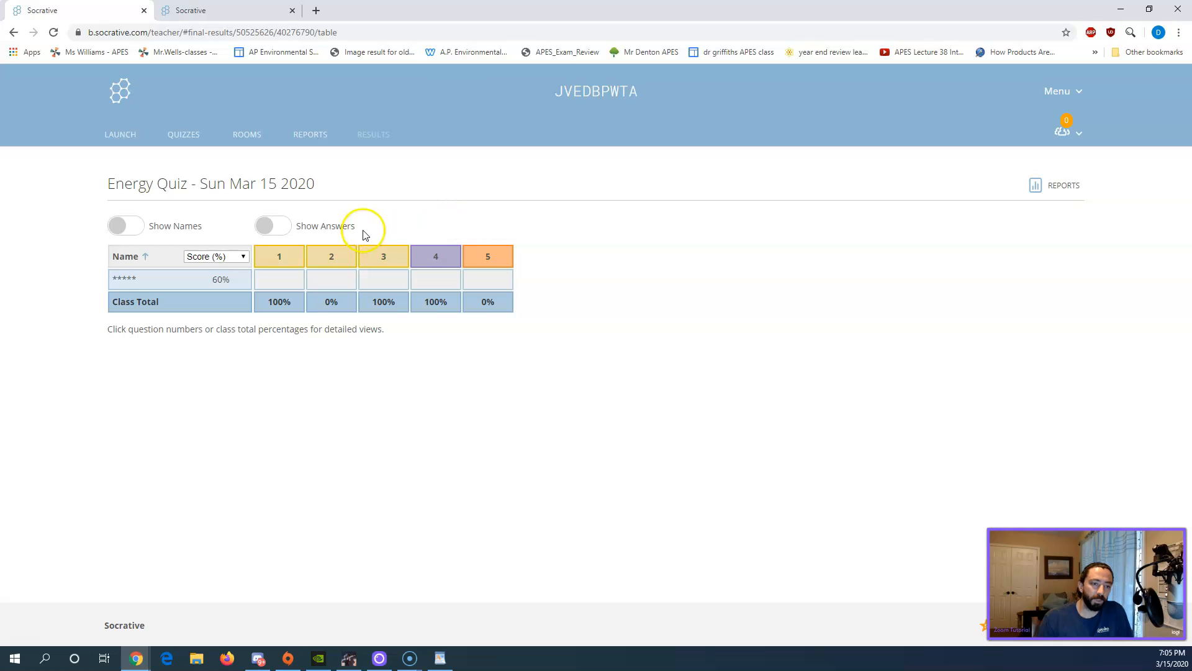
click(260, 229)
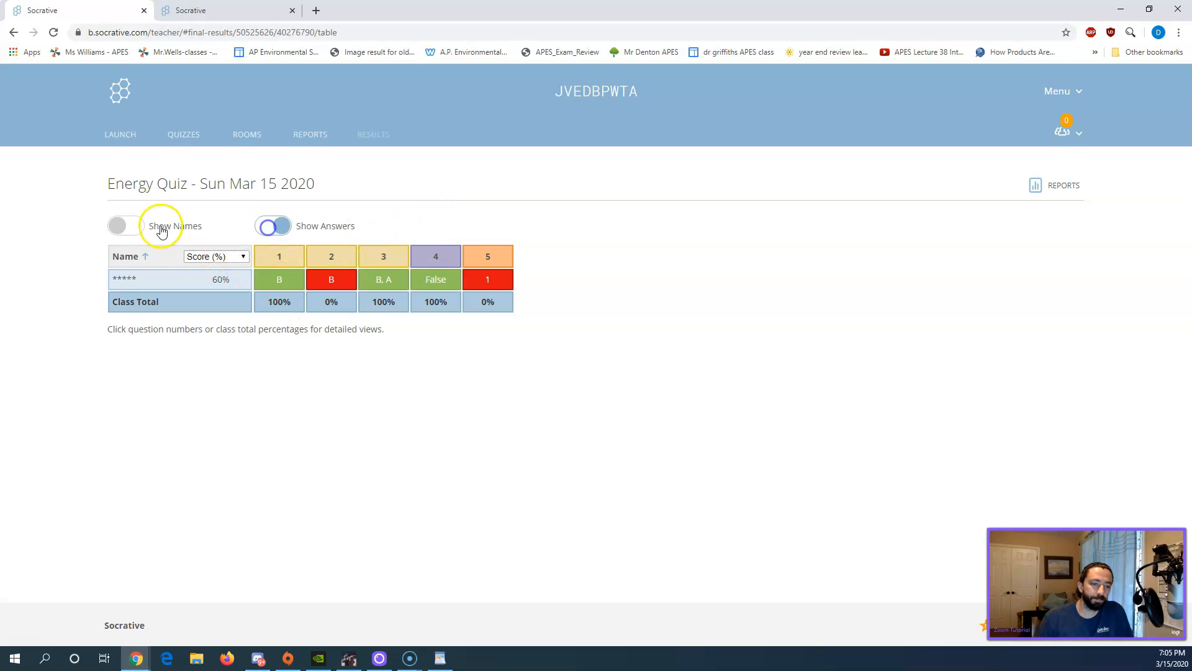
click(120, 227)
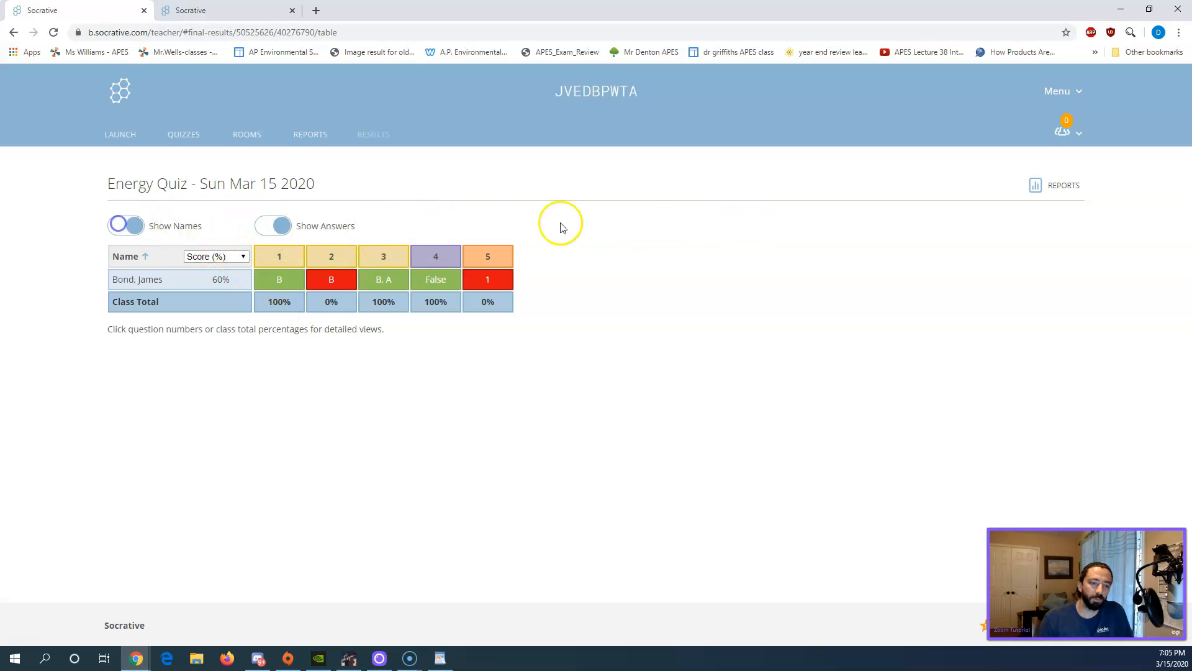
Start downloading the Whole Class Excel report for the Energy Quiz, cancel saving the file and close the report dialog
click(1052, 192)
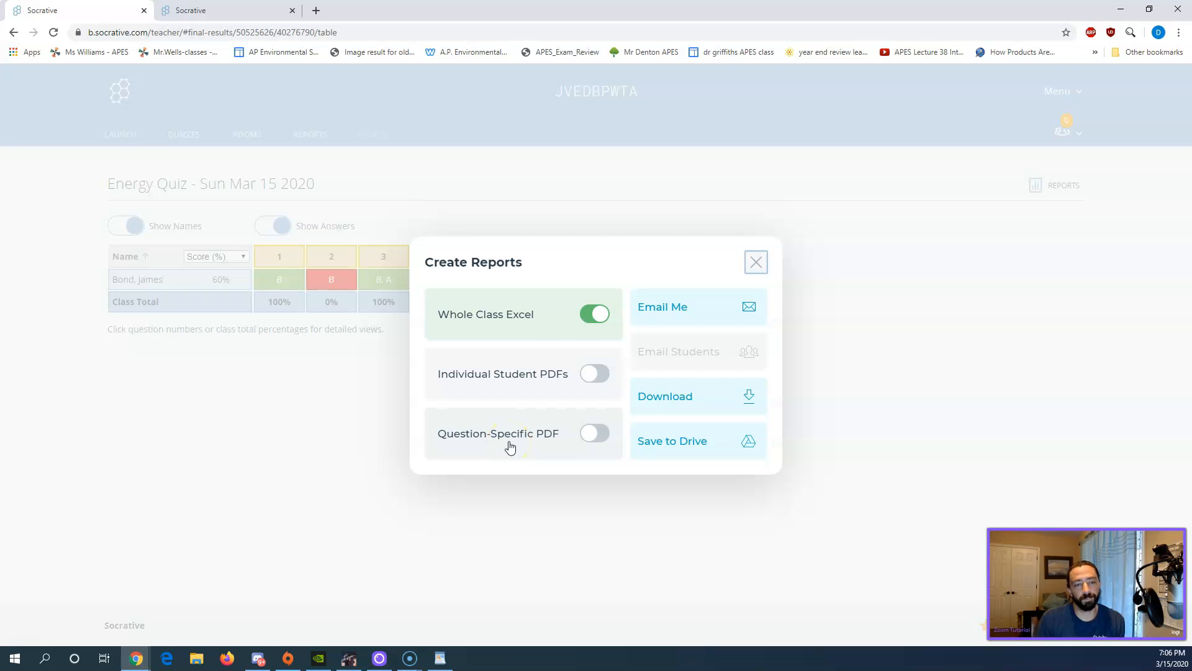
click(520, 326)
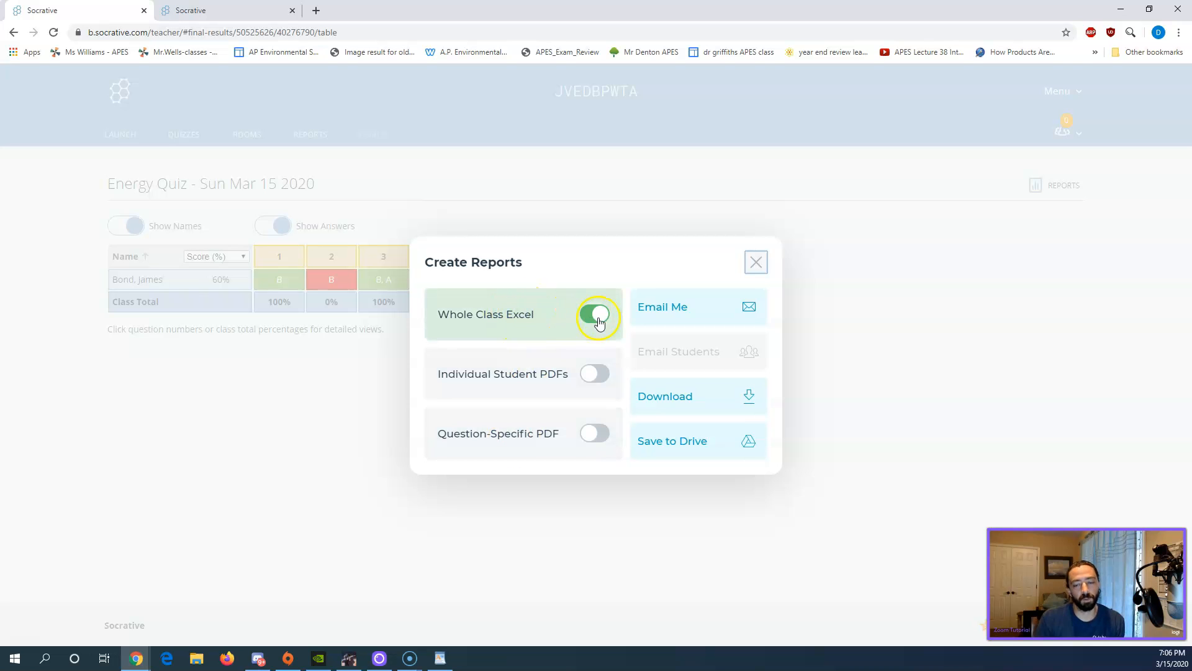
click(662, 401)
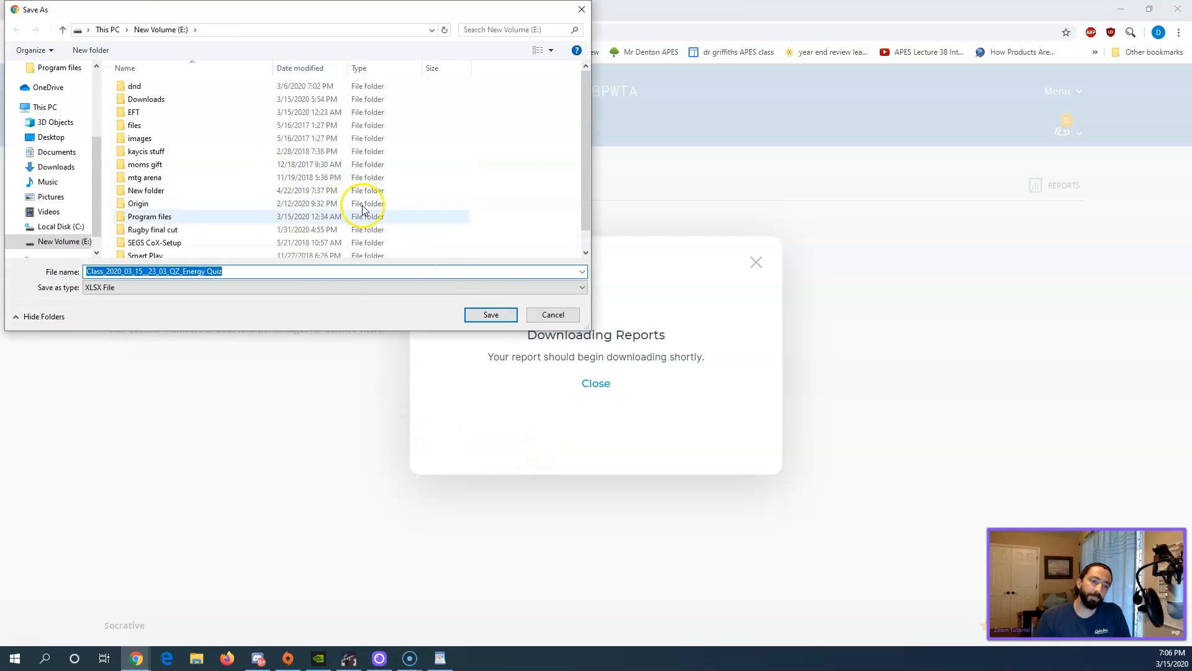
click(544, 313)
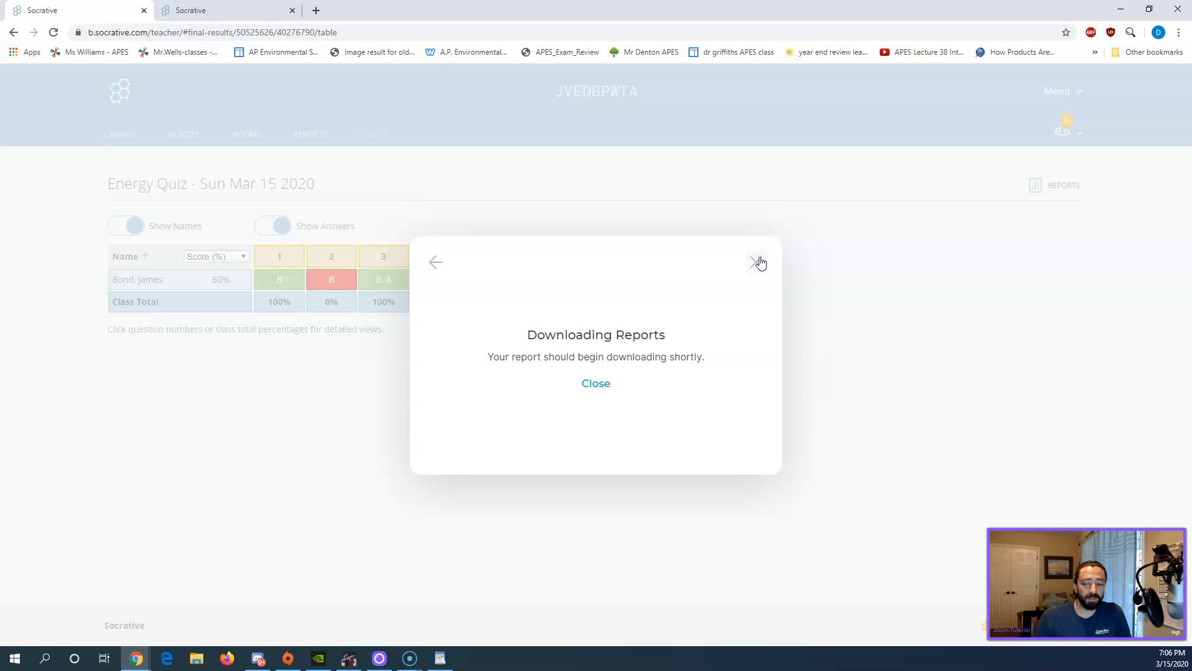
click(759, 261)
Return to the teacher's launch options for starting a new activity
click(116, 133)
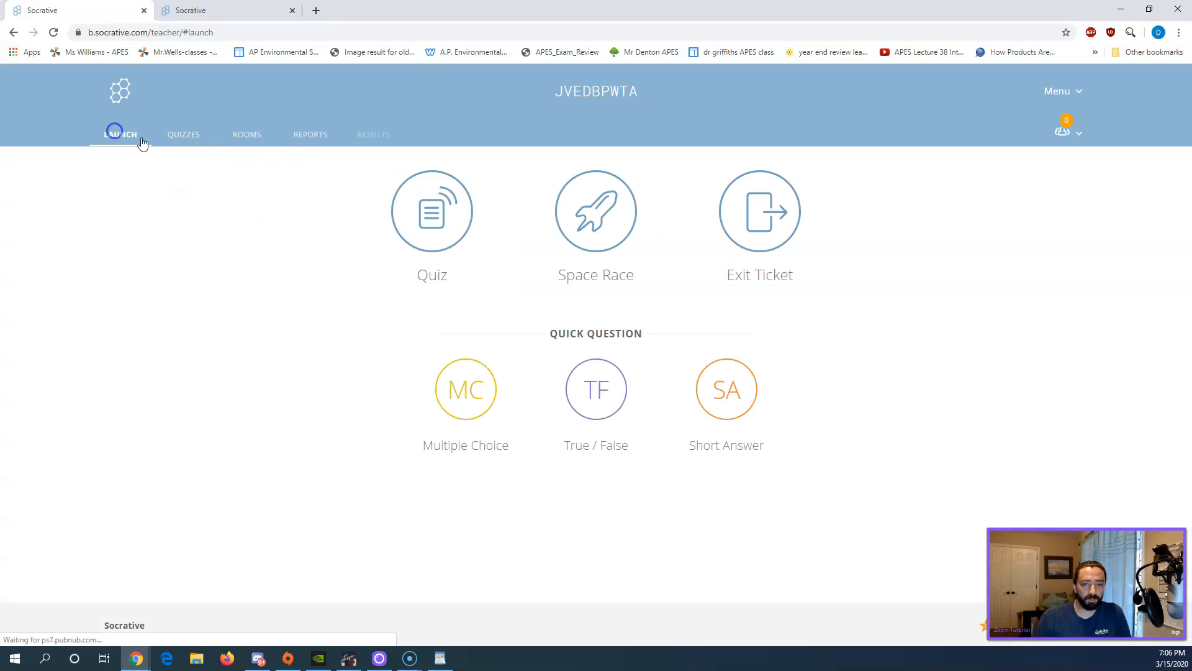